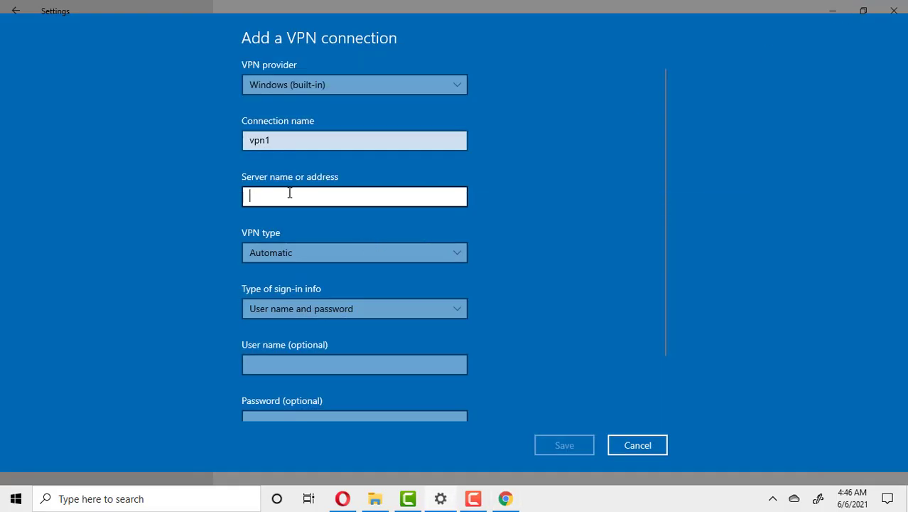
Step: Fill in server PL226.vpnbook.com, VPN type PPTP and user name-and-password sign-in
{"action": "type", "text": "PL226.vpnbook.com"}
{"action": "scroll", "coordinate": [458, 232], "scroll_direction": "down", "scroll_amount": 1}
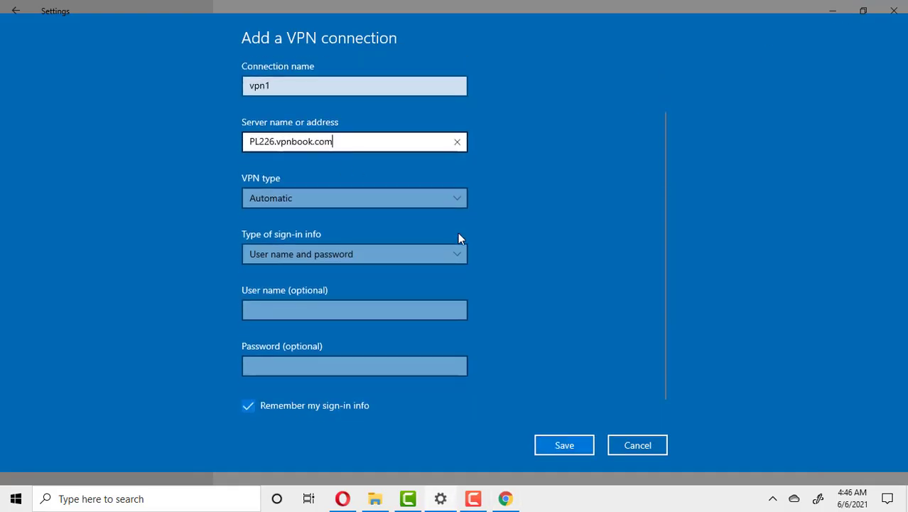
{"action": "left_click", "coordinate": [302, 200]}
{"action": "left_click", "coordinate": [318, 222]}
{"action": "scroll", "coordinate": [471, 230], "scroll_direction": "down", "scroll_amount": 1}
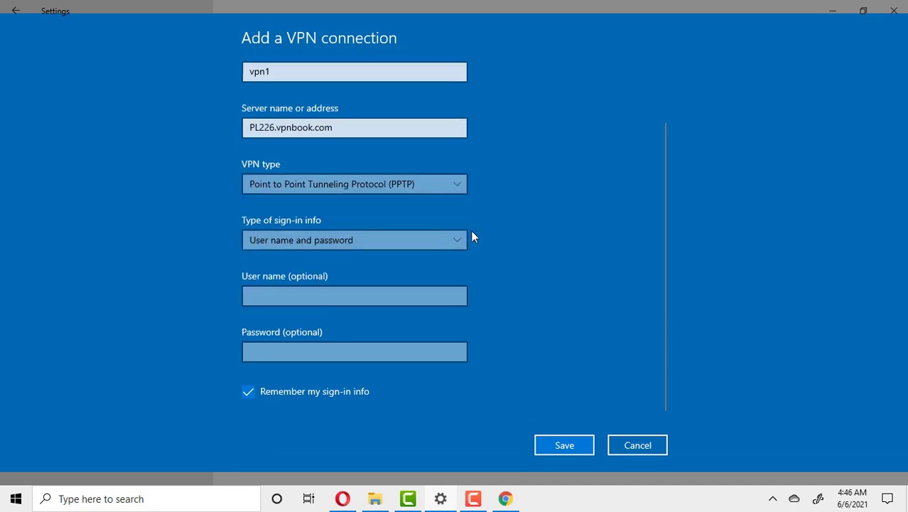
{"action": "left_click", "coordinate": [317, 241]}
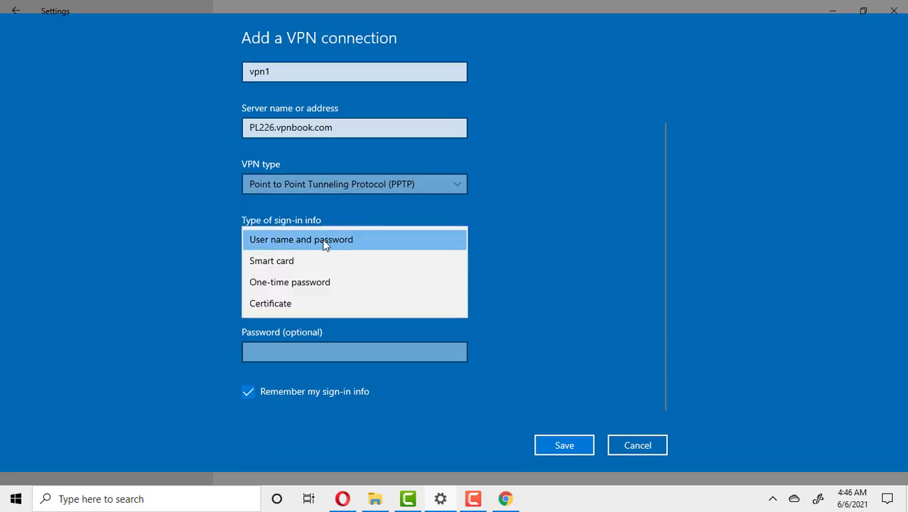
{"action": "left_click", "coordinate": [303, 239]}
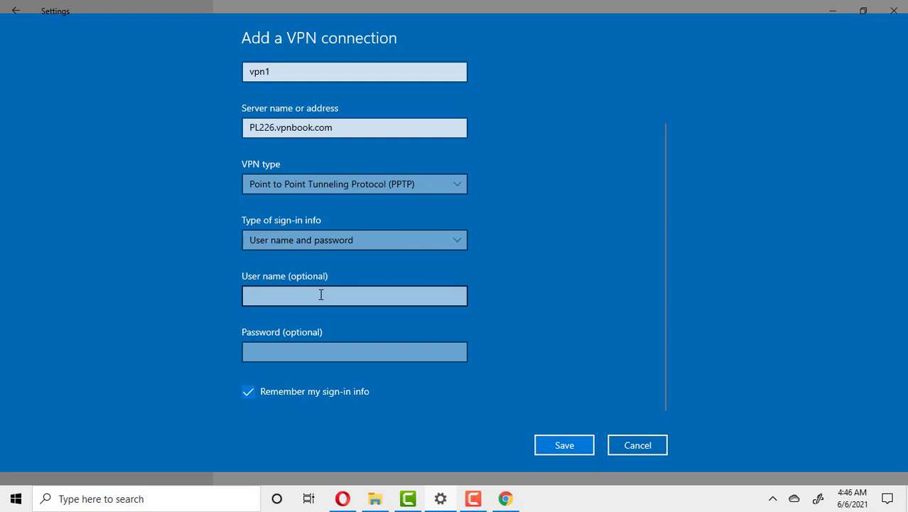
Step: Enter the VPNBook user name and password, save vpn1, and connect it
{"action": "left_click", "coordinate": [507, 498]}
{"action": "double_click", "coordinate": [222, 382]}
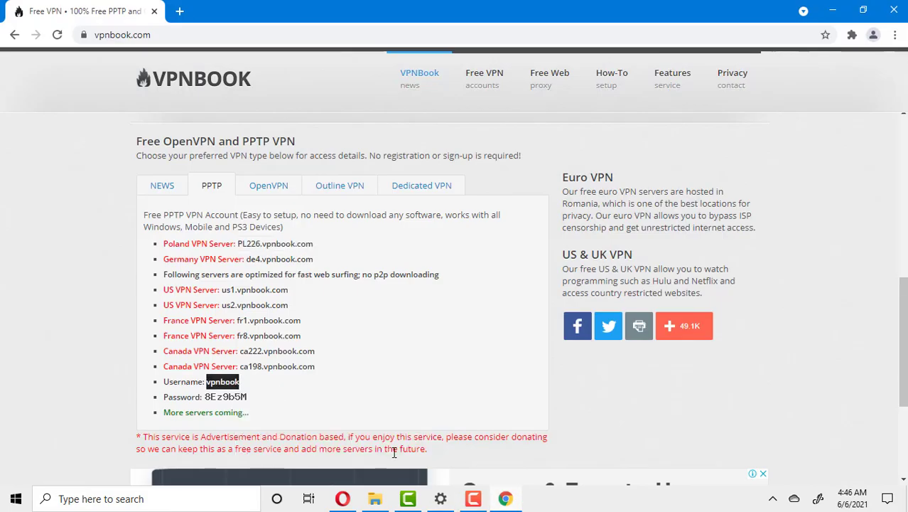
{"action": "key", "text": "ctrl+c"}
{"action": "key", "text": "alt+Tab"}
{"action": "key", "text": "ctrl+v"}
{"action": "left_click", "coordinate": [283, 353]}
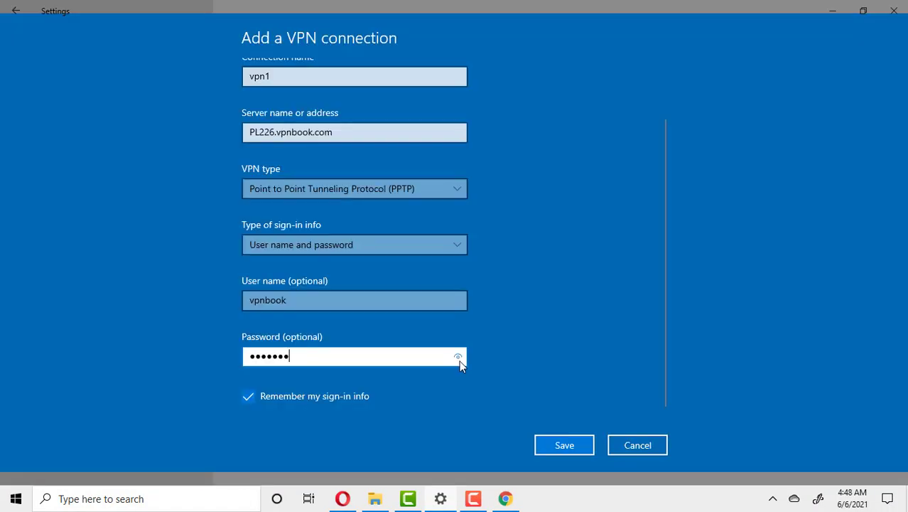
{"action": "left_click", "coordinate": [458, 356]}
{"action": "left_click", "coordinate": [459, 358]}
{"action": "left_click", "coordinate": [564, 444]}
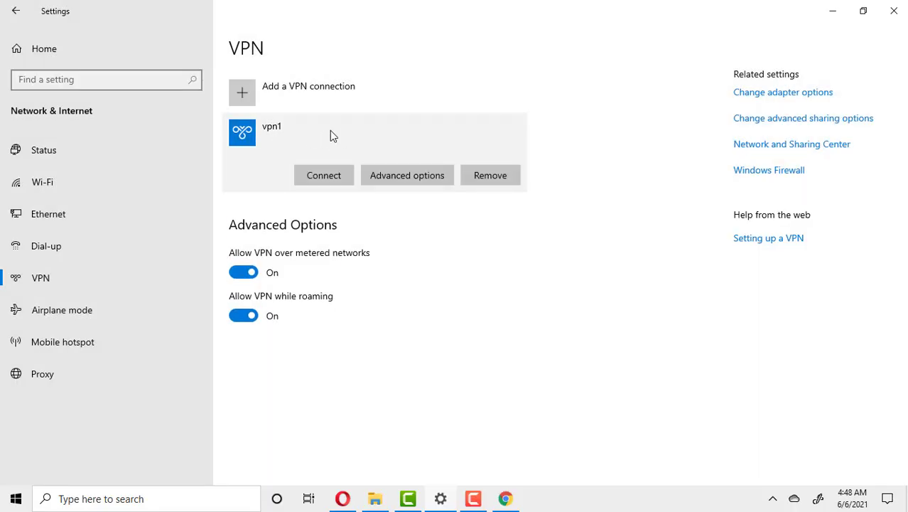
{"action": "left_click", "coordinate": [324, 184]}
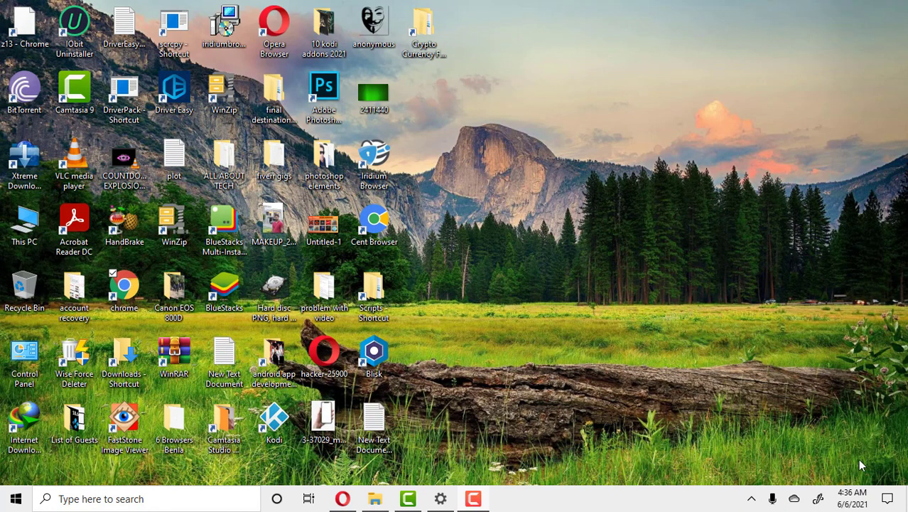
Step: Check the available network connections, then launch Chrome and load vpnbook.com
{"action": "left_click", "coordinate": [887, 498]}
{"action": "left_click", "coordinate": [733, 363]}
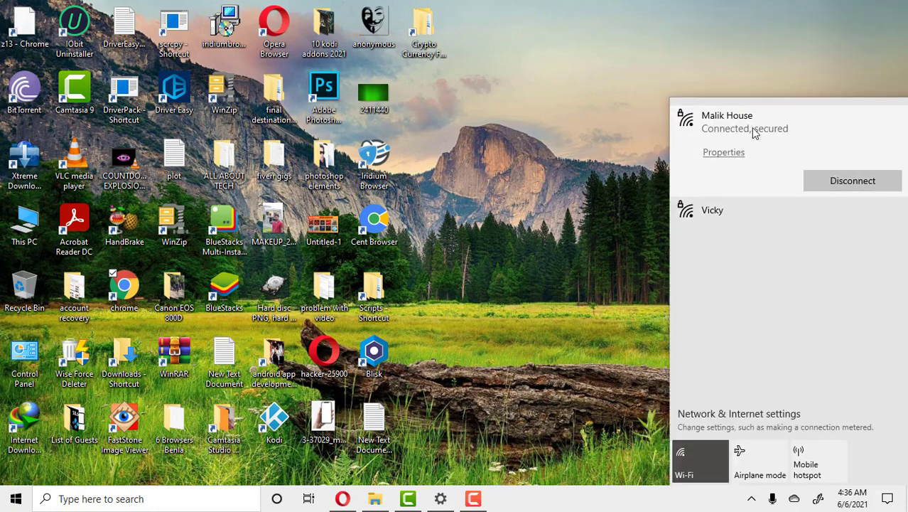
{"action": "left_click", "coordinate": [613, 388]}
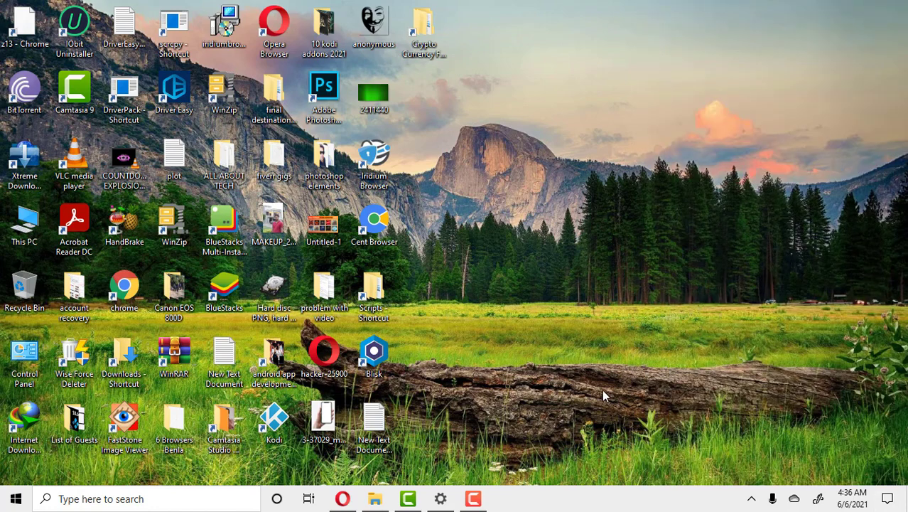
{"action": "double_click", "coordinate": [124, 288]}
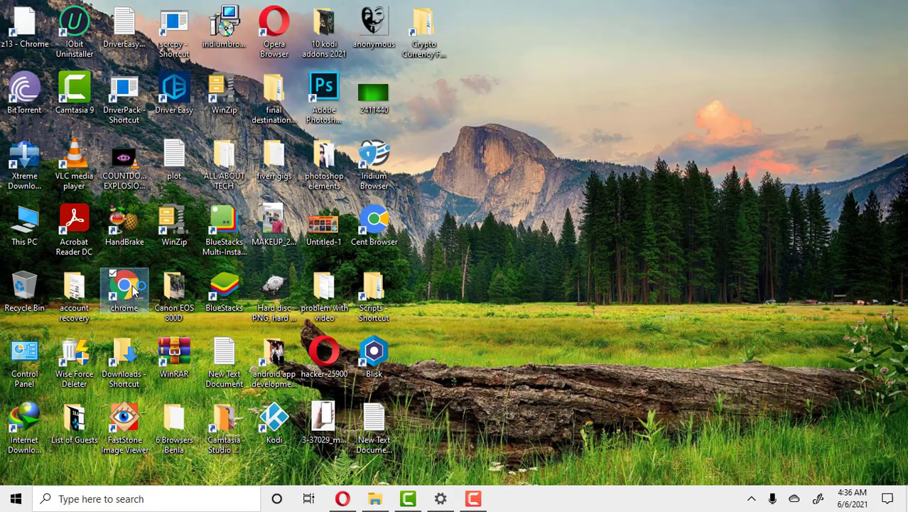
{"action": "type", "text": "vp"}
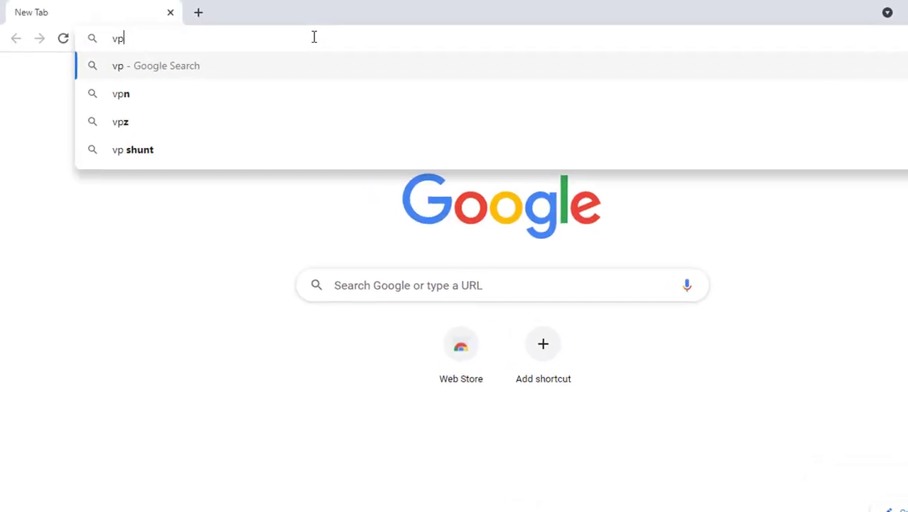
{"action": "type", "text": "nbook"}
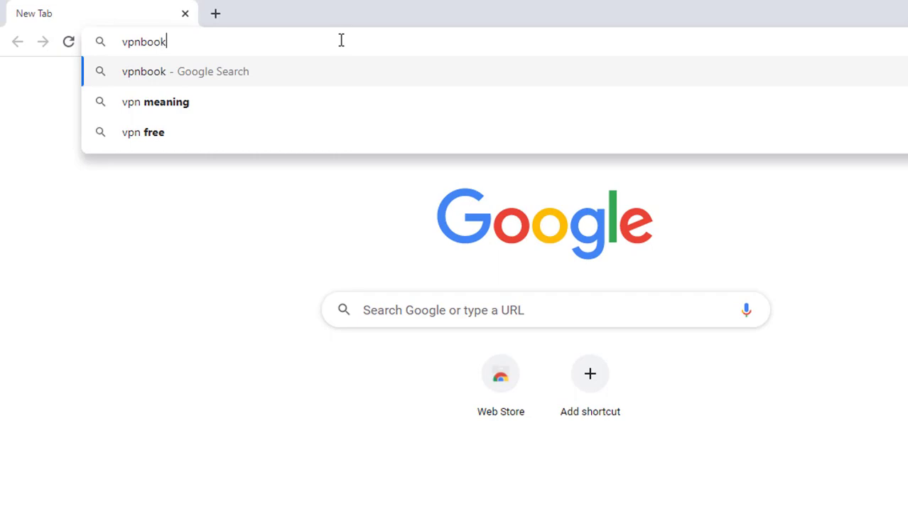
{"action": "type", "text": ".com"}
{"action": "key", "text": "Return"}
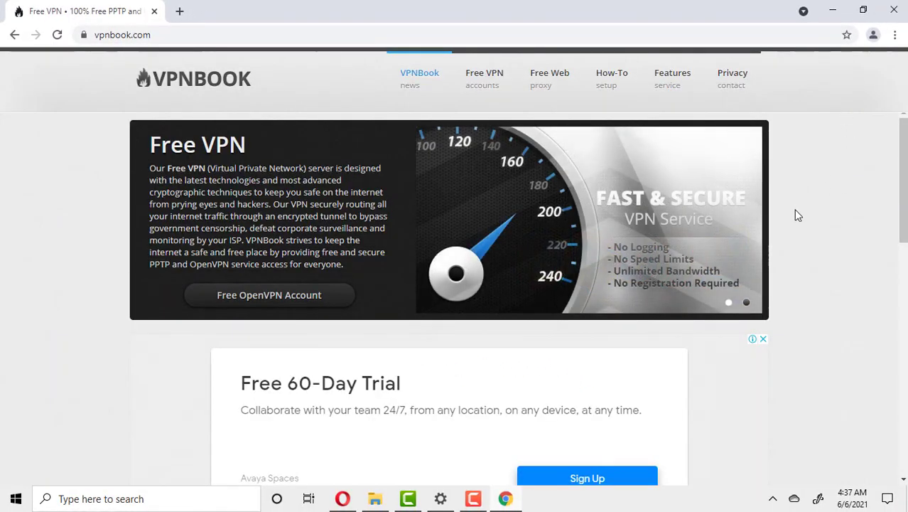
Step: Browse VPNBook's PPTP, OpenVPN, Outline and Dedicated tabs, settling on PPTP details
{"action": "scroll", "coordinate": [807, 262], "scroll_direction": "down", "scroll_amount": 1}
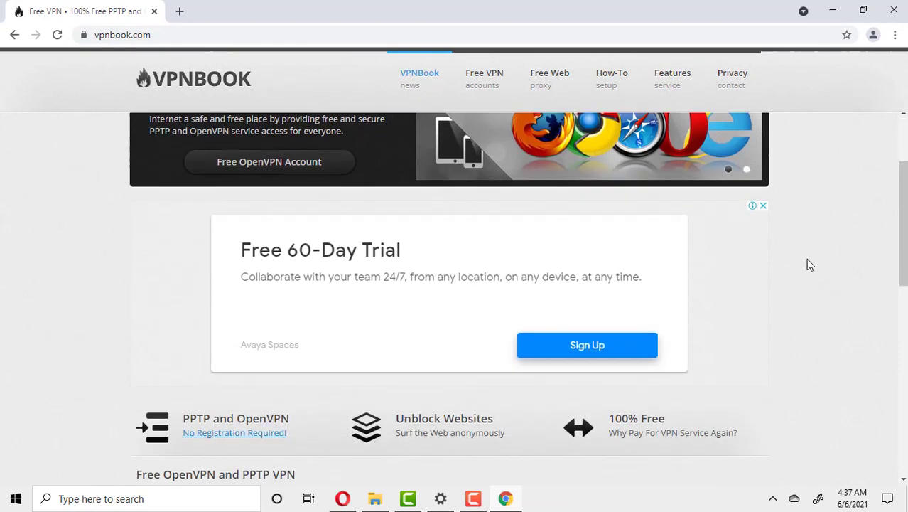
{"action": "scroll", "coordinate": [807, 261], "scroll_direction": "down", "scroll_amount": 2}
{"action": "scroll", "coordinate": [806, 260], "scroll_direction": "down", "scroll_amount": 1}
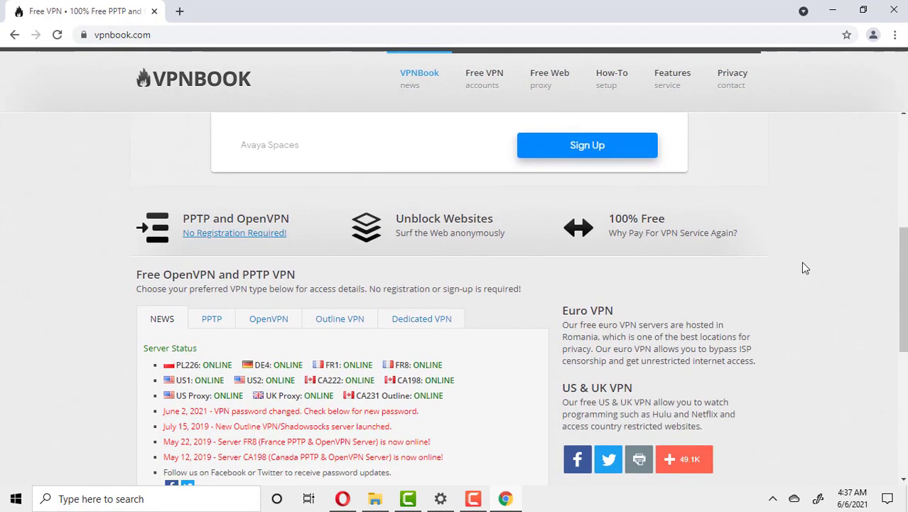
{"action": "scroll", "coordinate": [511, 288], "scroll_direction": "down", "scroll_amount": 1}
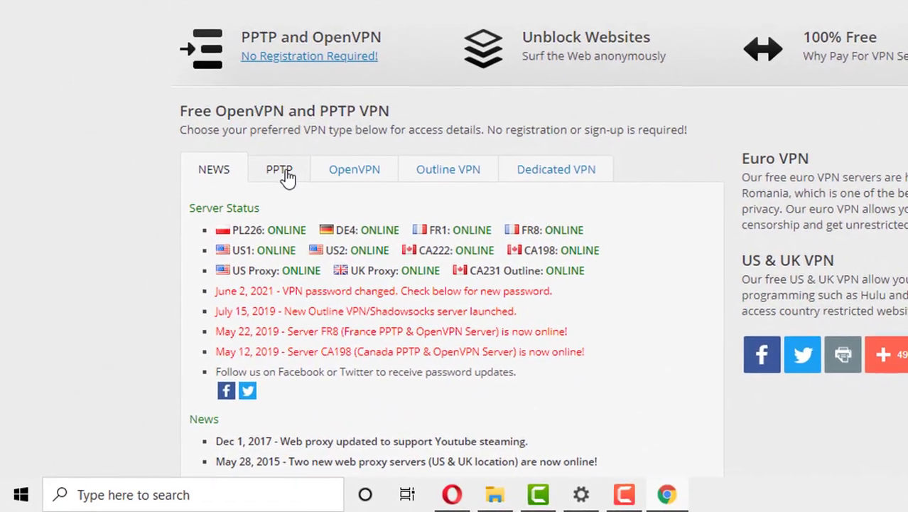
{"action": "left_click", "coordinate": [229, 233]}
{"action": "left_click", "coordinate": [366, 170]}
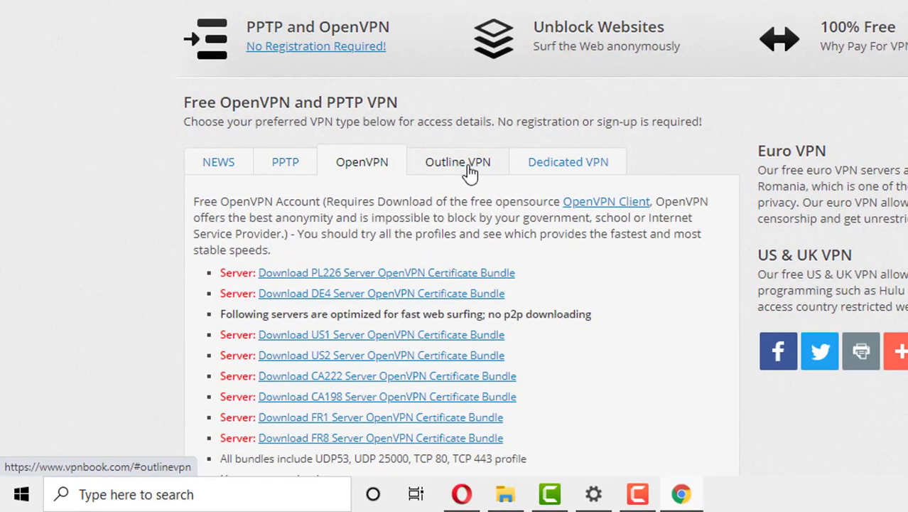
{"action": "left_click", "coordinate": [467, 172]}
{"action": "left_click", "coordinate": [572, 170]}
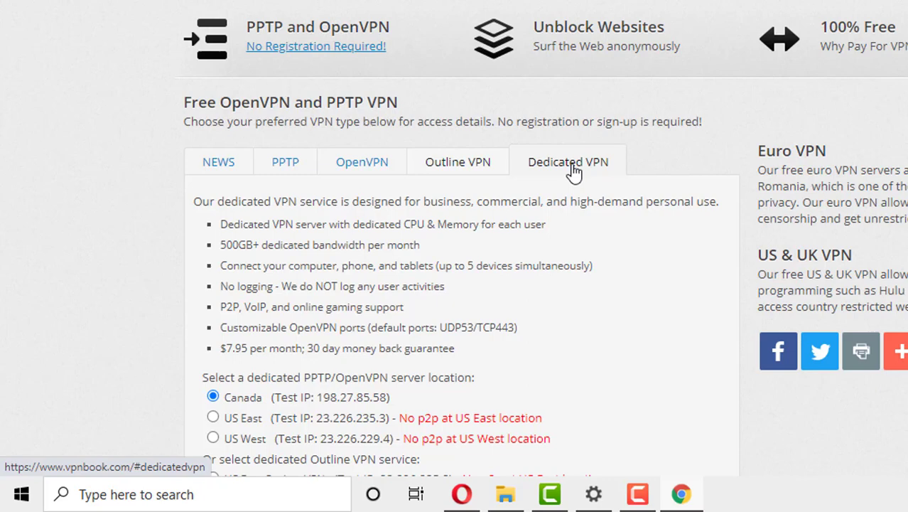
{"action": "left_click", "coordinate": [288, 163]}
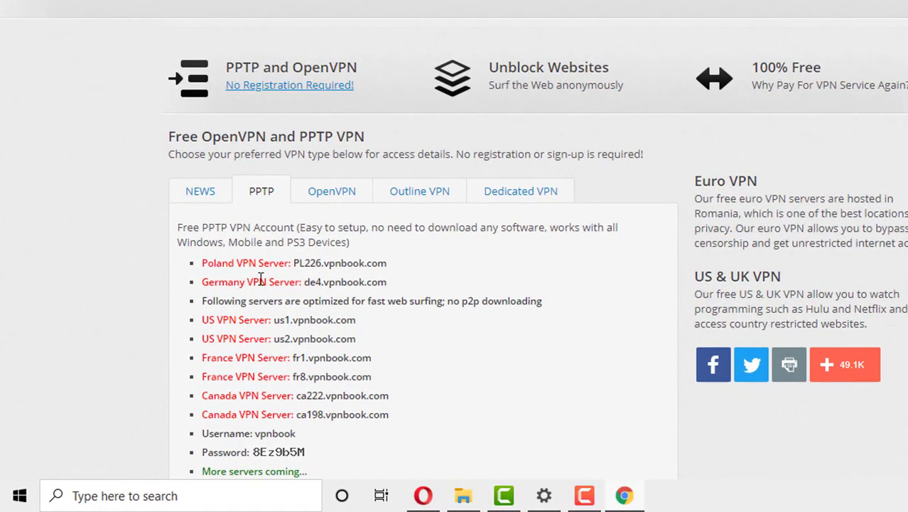
{"action": "scroll", "coordinate": [251, 281], "scroll_direction": "down", "scroll_amount": 3}
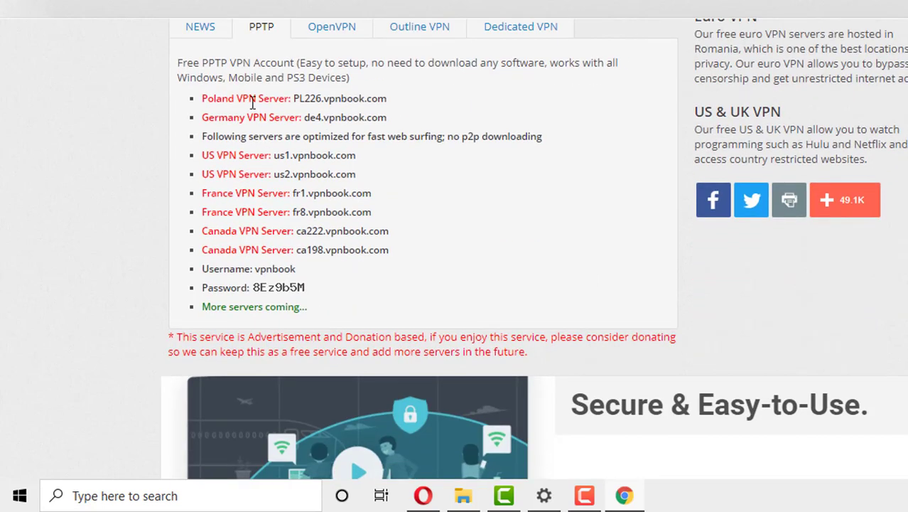
{"action": "scroll", "coordinate": [256, 128], "scroll_direction": "up", "scroll_amount": 1}
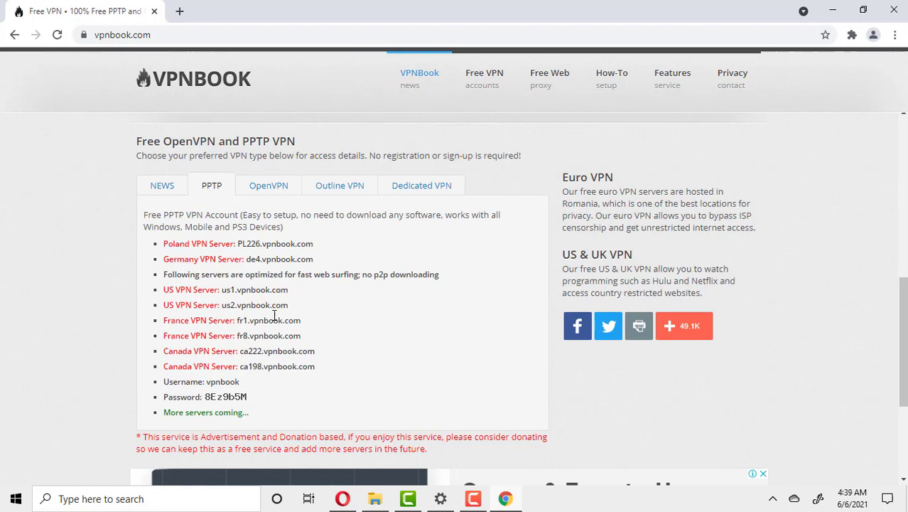
Step: Copy the Poland server address PL226.vpnbook.com and bring up Windows quick actions
{"action": "left_click_drag", "start_coordinate": [163, 244], "coordinate": [224, 244]}
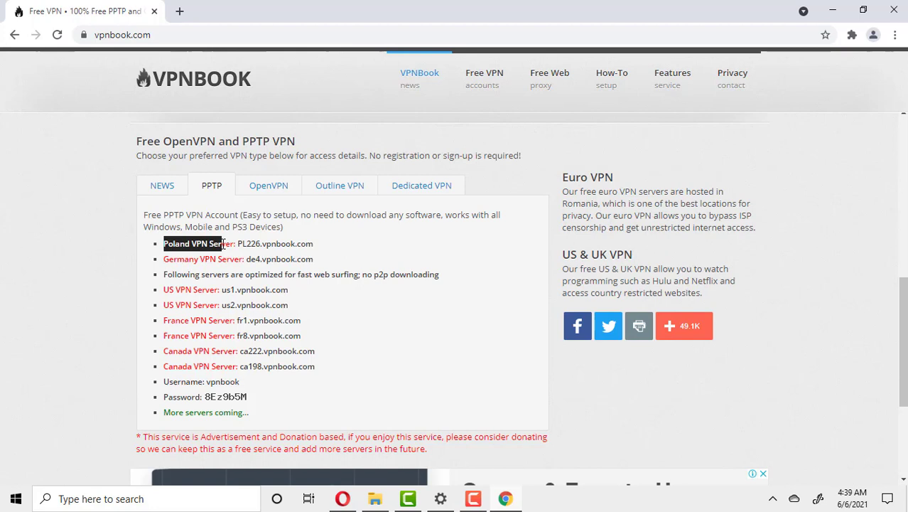
{"action": "left_click", "coordinate": [238, 243]}
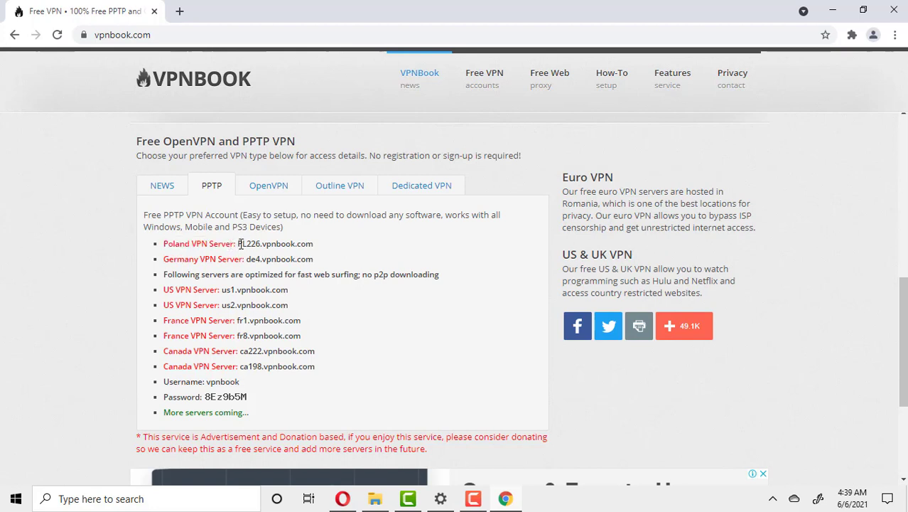
{"action": "left_click_drag", "start_coordinate": [238, 244], "coordinate": [314, 245]}
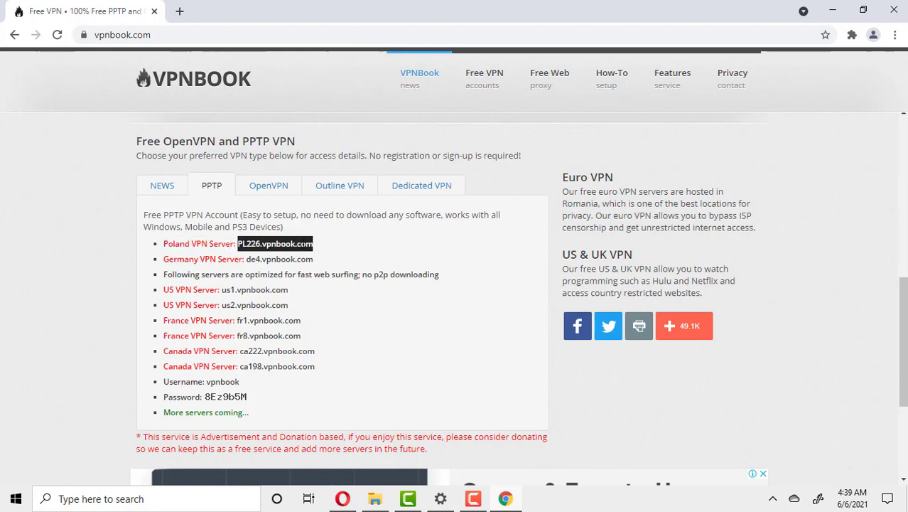
{"action": "right_click", "coordinate": [267, 243]}
{"action": "left_click", "coordinate": [298, 254]}
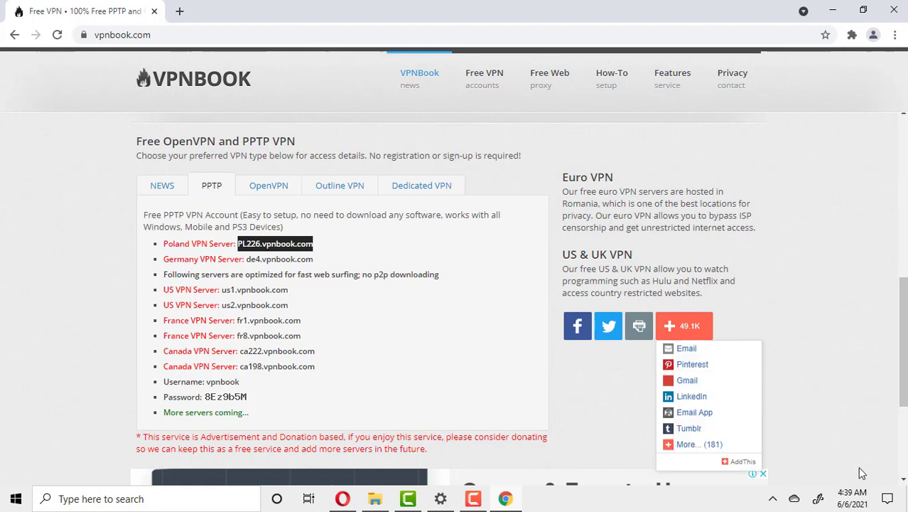
{"action": "left_click", "coordinate": [888, 498]}
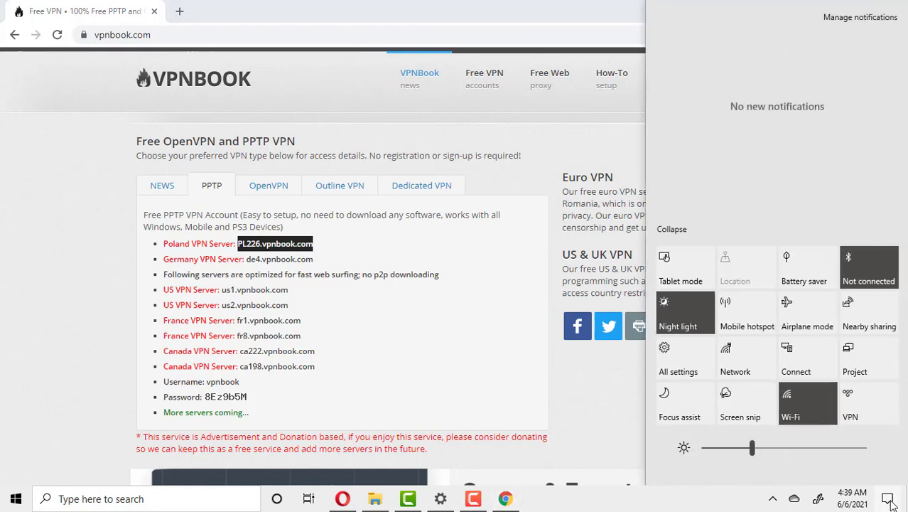
Step: Start a new VPN connection using the Windows built-in provider
{"action": "left_click", "coordinate": [865, 405]}
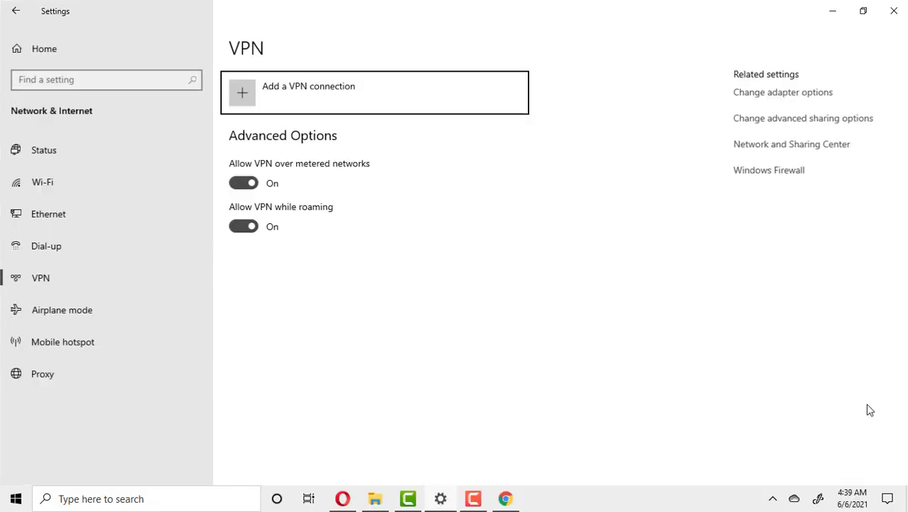
{"action": "left_click", "coordinate": [294, 92]}
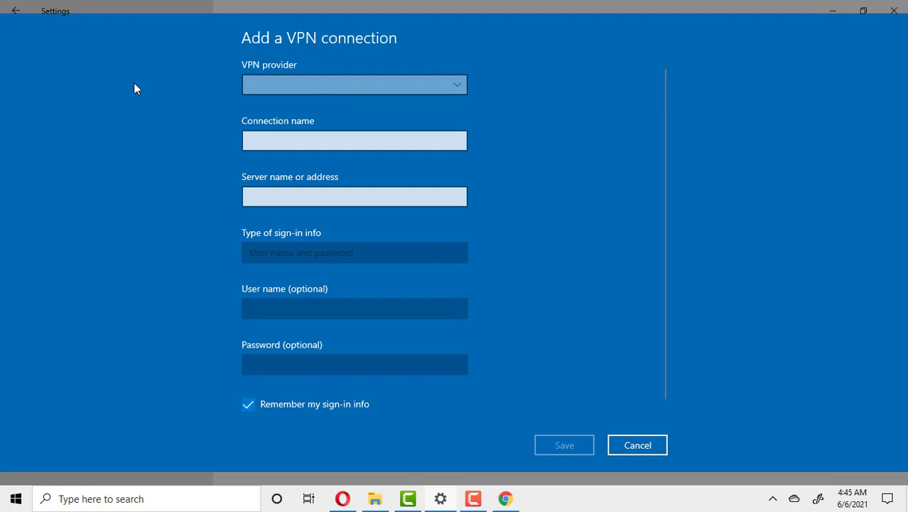
{"action": "left_click", "coordinate": [323, 85]}
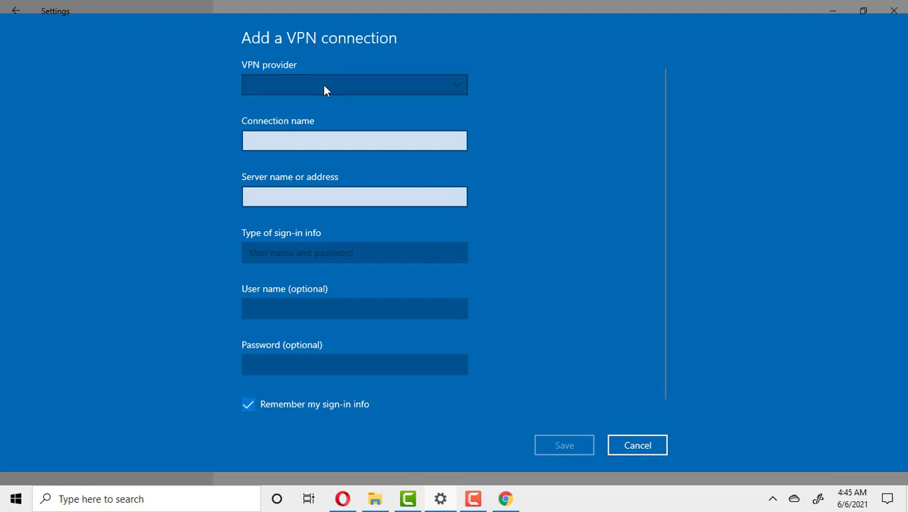
{"action": "left_click", "coordinate": [277, 86]}
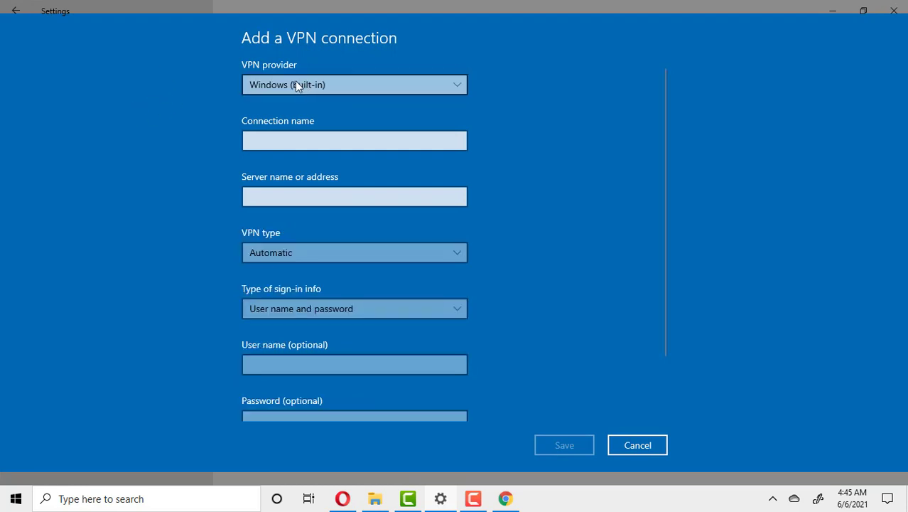
Step: Name it vpn1 with server PL226.vpnbook.com, PPTP type and user name-and-password sign-in
{"action": "left_click", "coordinate": [274, 140]}
{"action": "type", "text": "vpn1"}
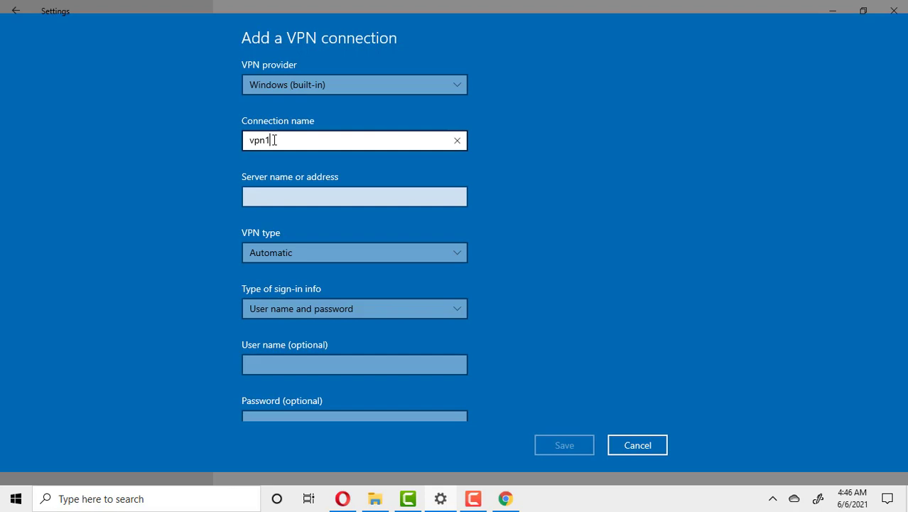
{"action": "left_click", "coordinate": [280, 204]}
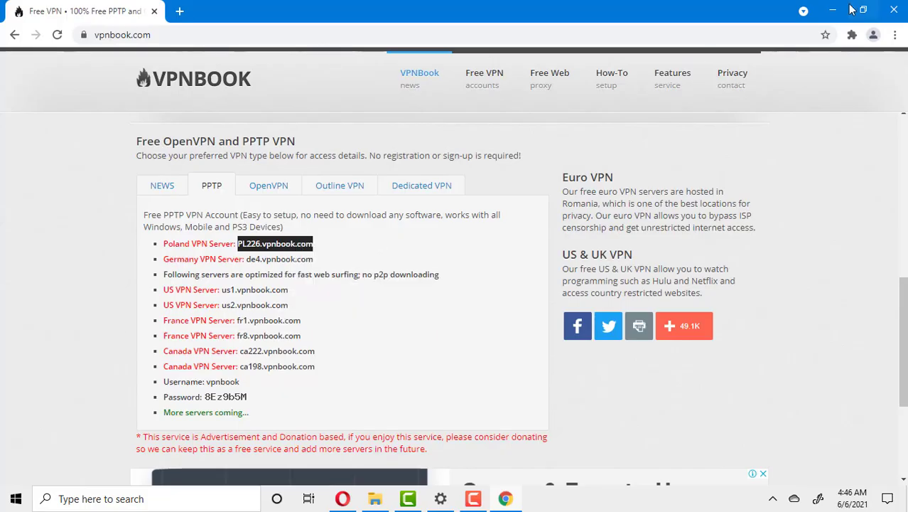
{"action": "key", "text": "ctrl+v"}
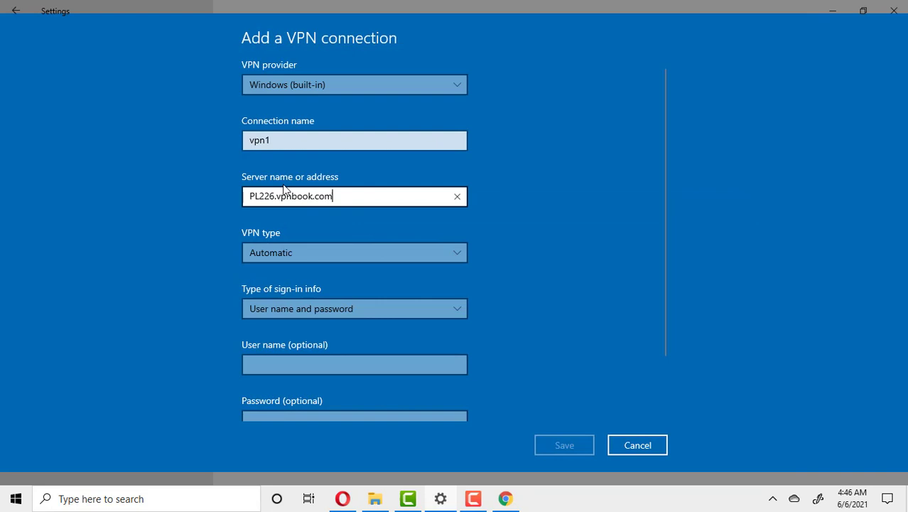
{"action": "scroll", "coordinate": [458, 231], "scroll_direction": "down", "scroll_amount": 1}
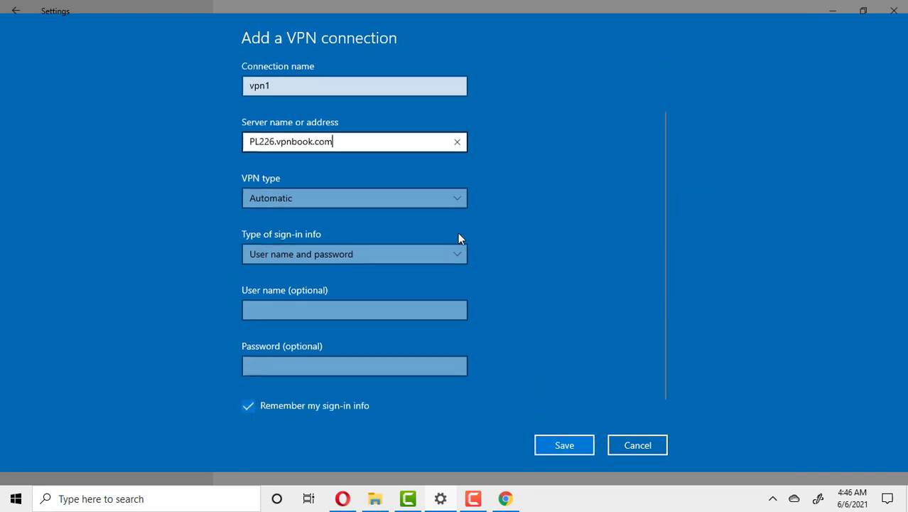
{"action": "left_click", "coordinate": [304, 201]}
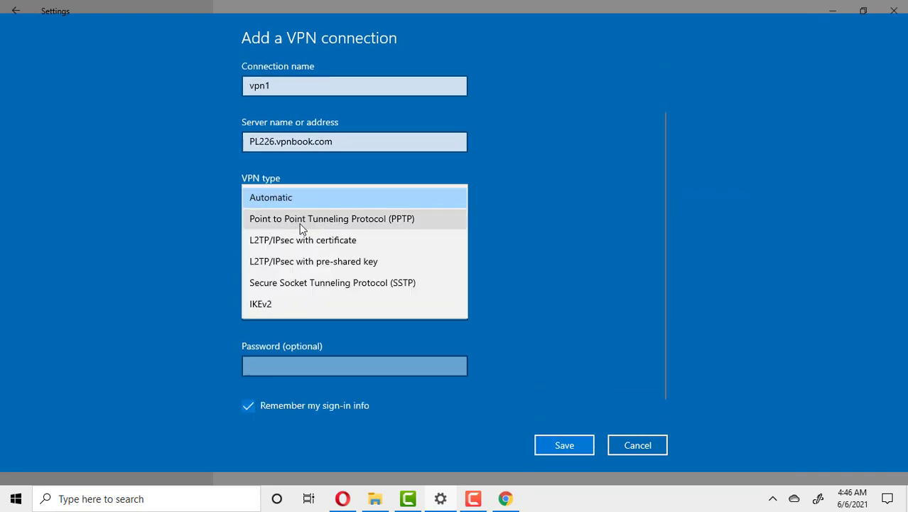
{"action": "left_click", "coordinate": [320, 221]}
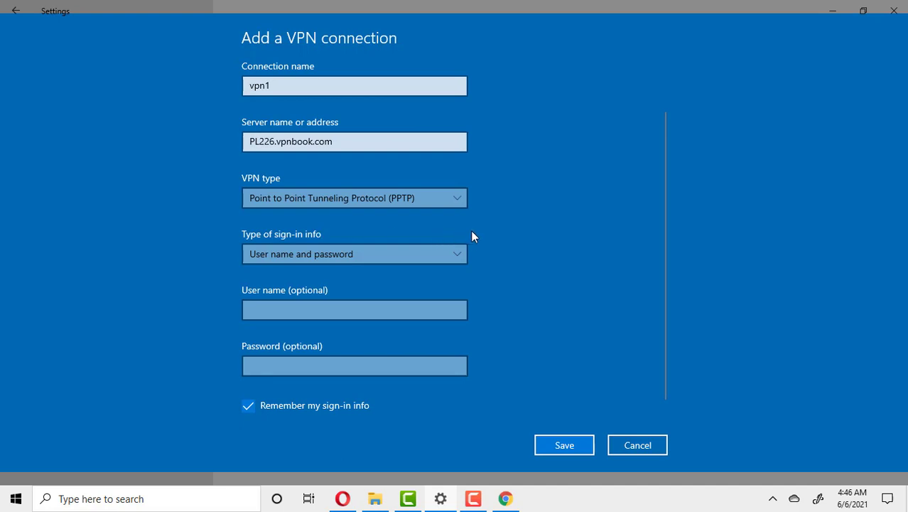
{"action": "scroll", "coordinate": [398, 248], "scroll_direction": "down", "scroll_amount": 1}
{"action": "left_click", "coordinate": [317, 239]}
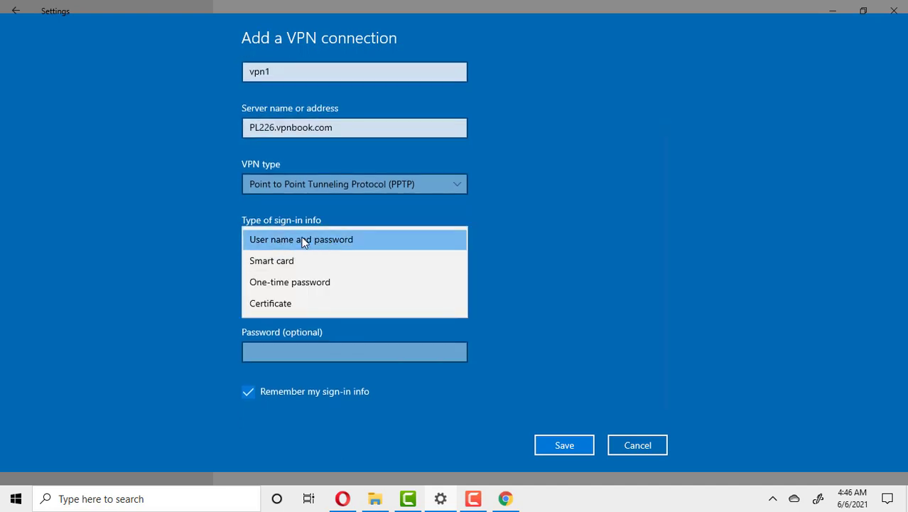
{"action": "left_click", "coordinate": [304, 240]}
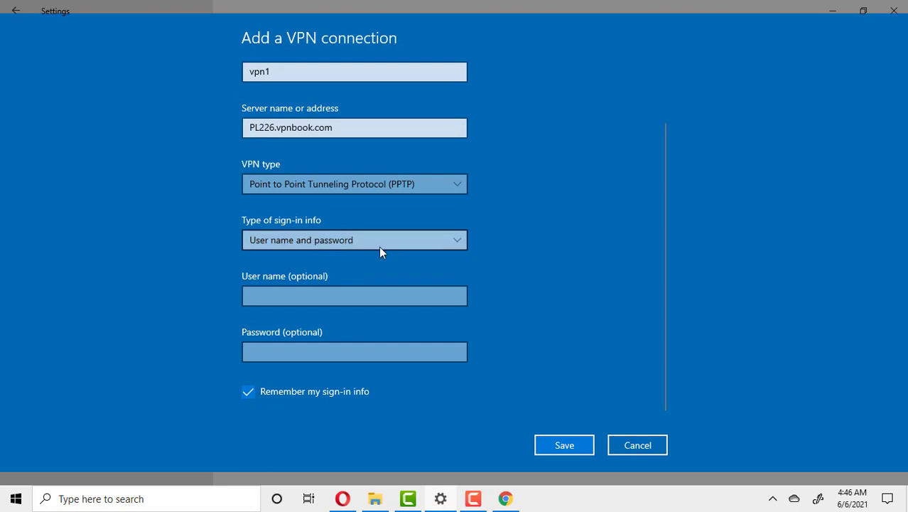
Step: Copy the user name from the VPNBook page into the User name field
{"action": "left_click", "coordinate": [515, 500]}
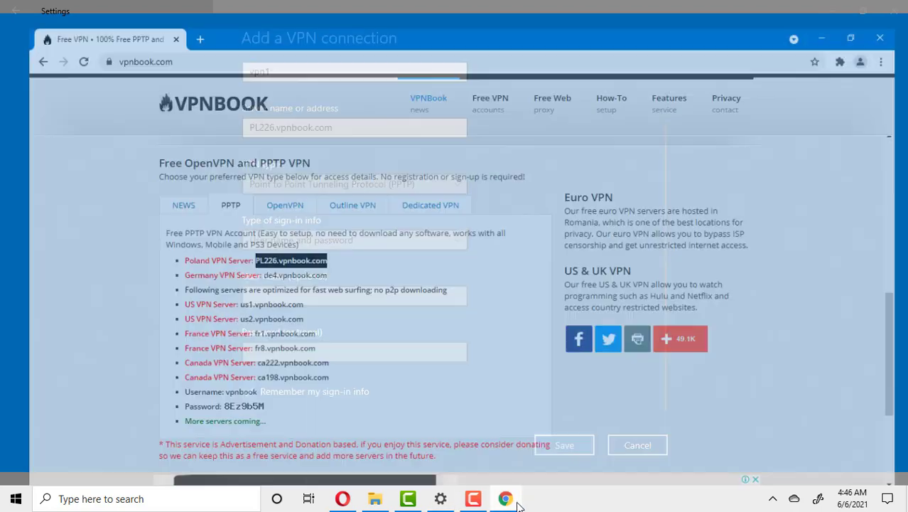
{"action": "double_click", "coordinate": [223, 382]}
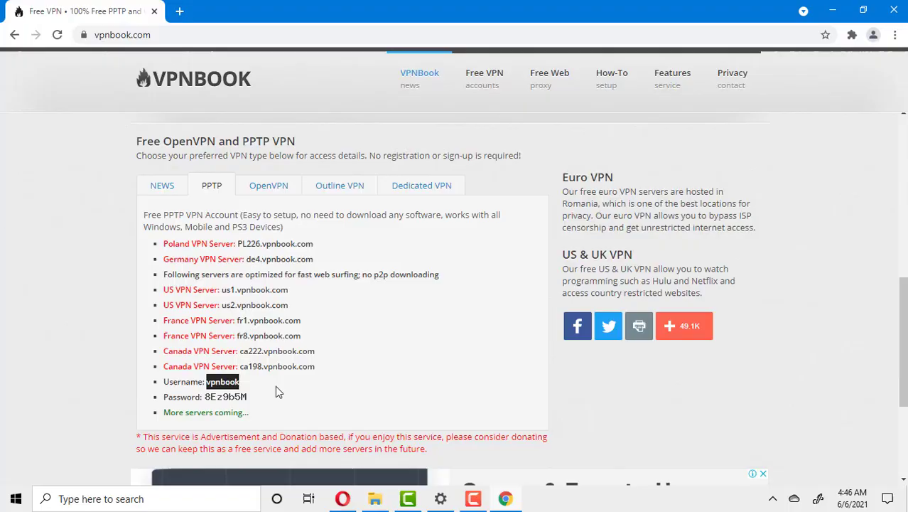
{"action": "key", "text": "ctrl+c"}
{"action": "key", "text": "alt+Tab"}
{"action": "right_click", "coordinate": [256, 294]}
{"action": "left_click", "coordinate": [304, 304]}
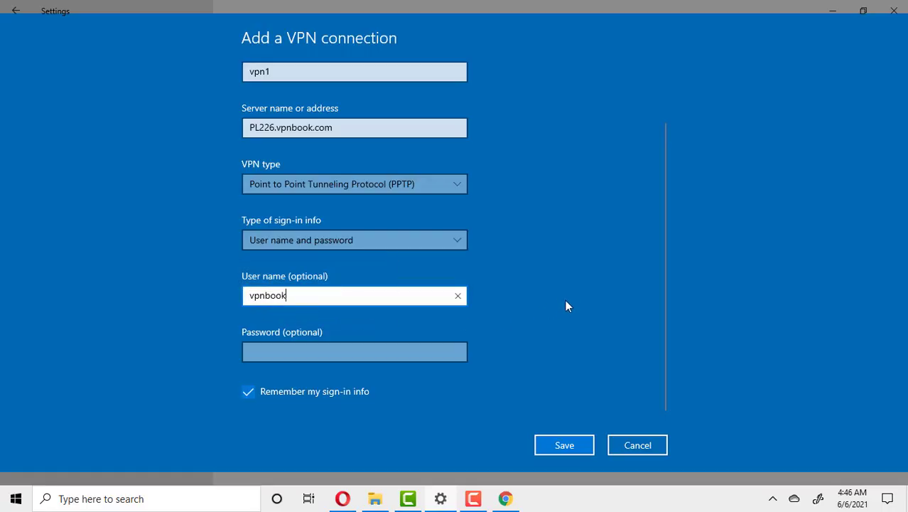
Step: Type the VPNBook password into the Password field, checking it against the page
{"action": "left_click", "coordinate": [284, 355]}
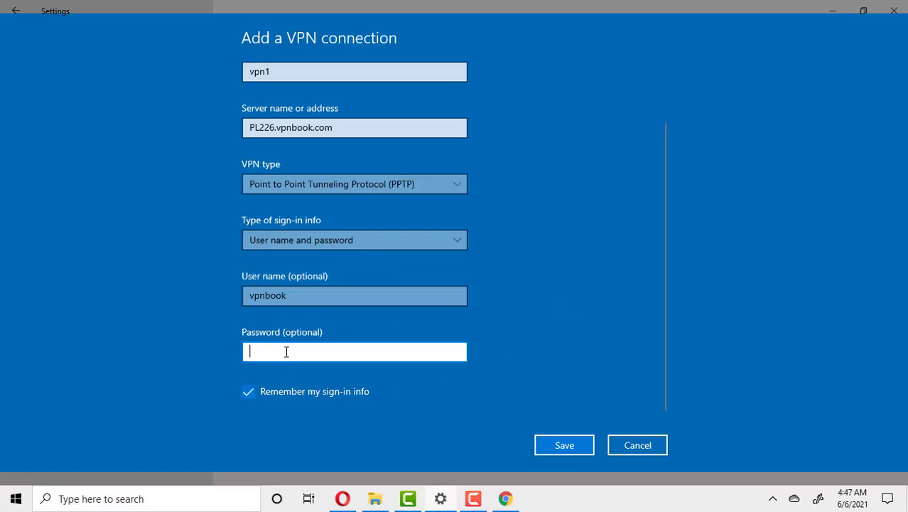
{"action": "left_click", "coordinate": [863, 11]}
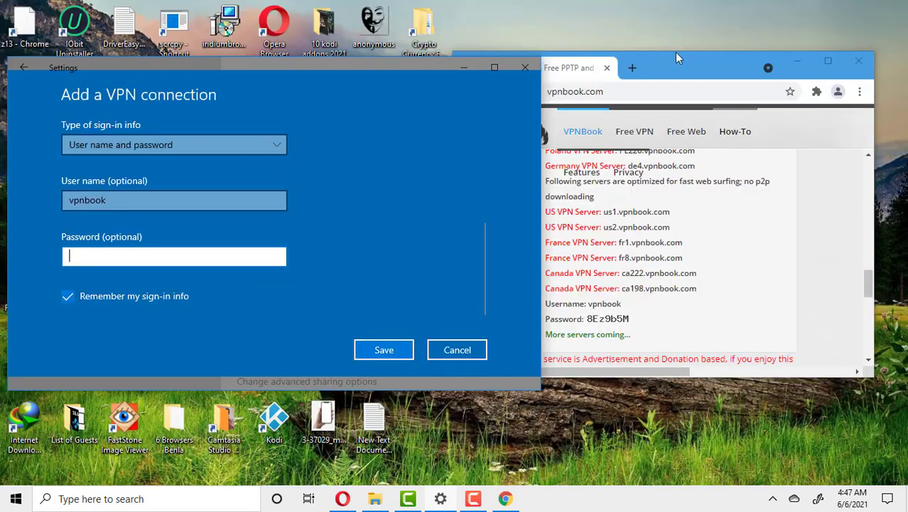
{"action": "left_click", "coordinate": [688, 61]}
{"action": "left_click", "coordinate": [193, 258]}
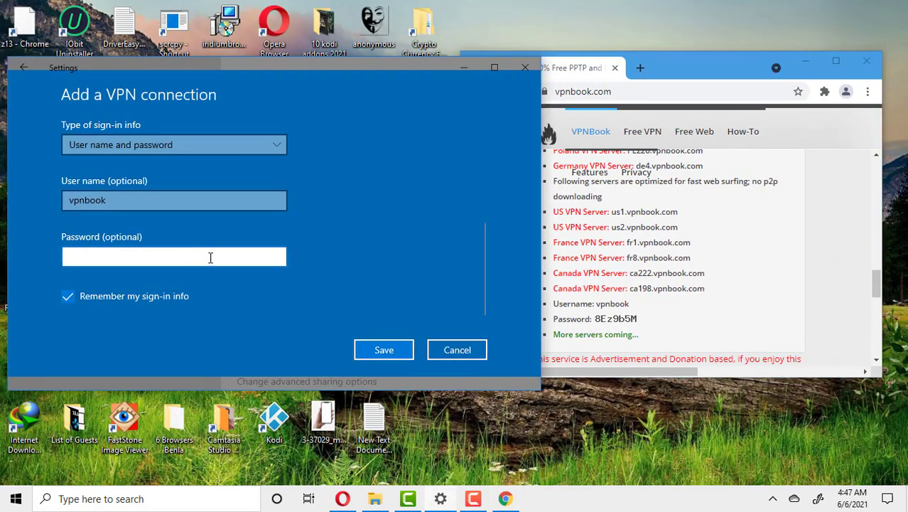
{"action": "type", "text": "8"}
{"action": "type", "text": "z9"}
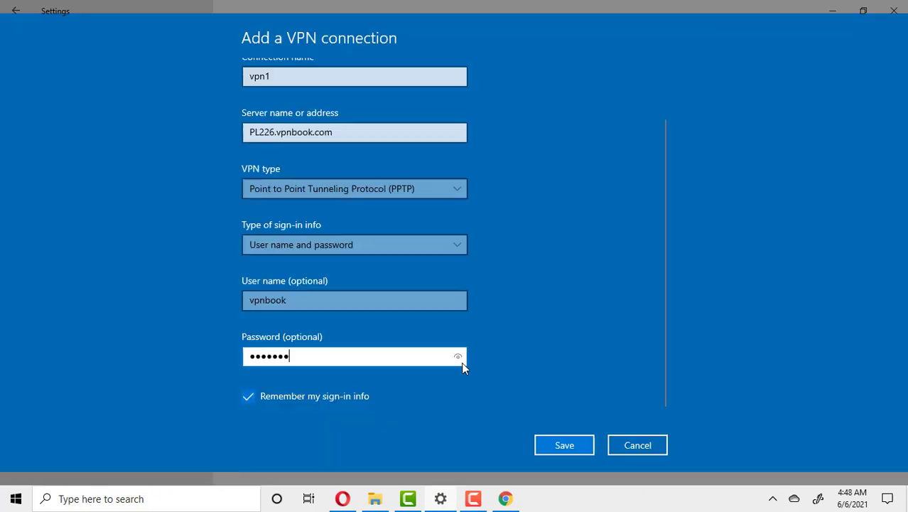
{"action": "left_click", "coordinate": [458, 357]}
Step: Verify the password, save the vpn1 connection, and select it on the VPN page
{"action": "left_click", "coordinate": [461, 359]}
{"action": "left_click", "coordinate": [565, 444]}
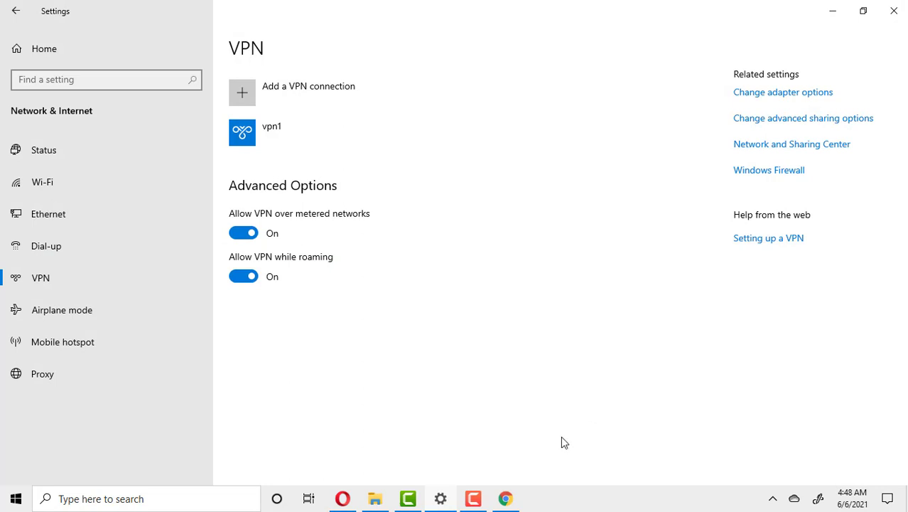
{"action": "left_click", "coordinate": [355, 138]}
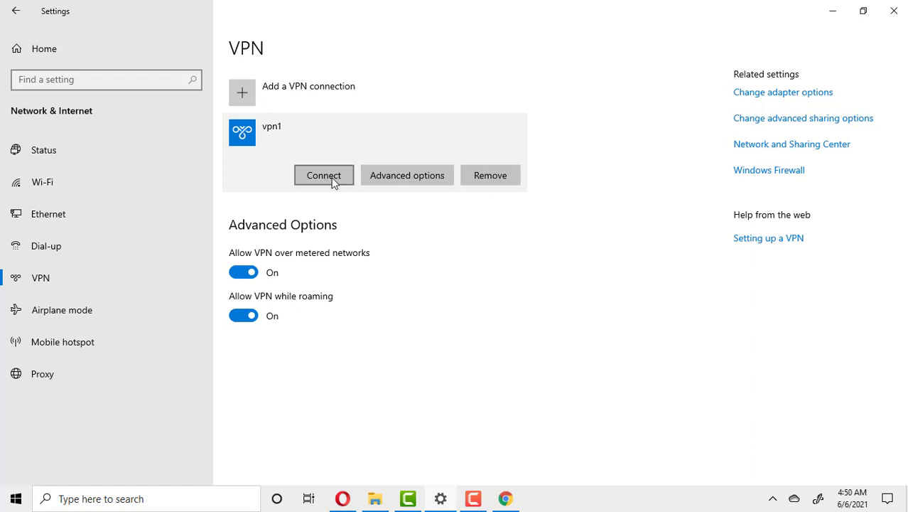
Step: Connect vpn1 to the Poland server and wait for Connected
{"action": "left_click", "coordinate": [324, 176]}
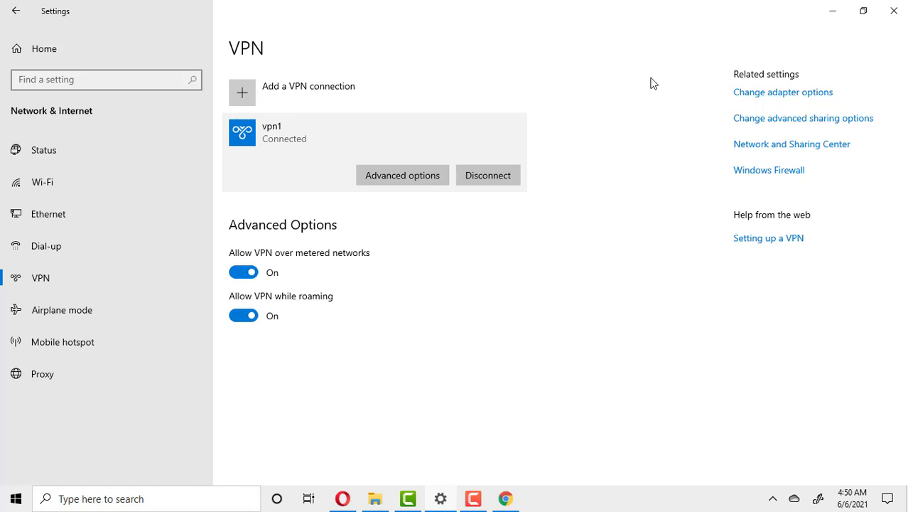
Step: Search 'my current location' and confirm IP 51.68.152.226 in Poland, then close those tabs
{"action": "type", "text": "MY CURRENT "}
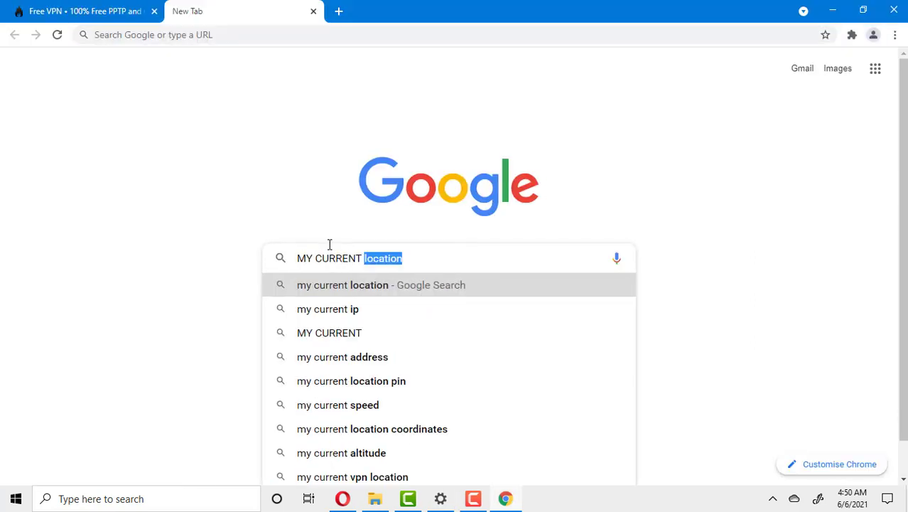
{"action": "type", "text": "LOCAT"}
{"action": "key", "text": "Return"}
{"action": "scroll", "coordinate": [480, 282], "scroll_direction": "down", "scroll_amount": 2}
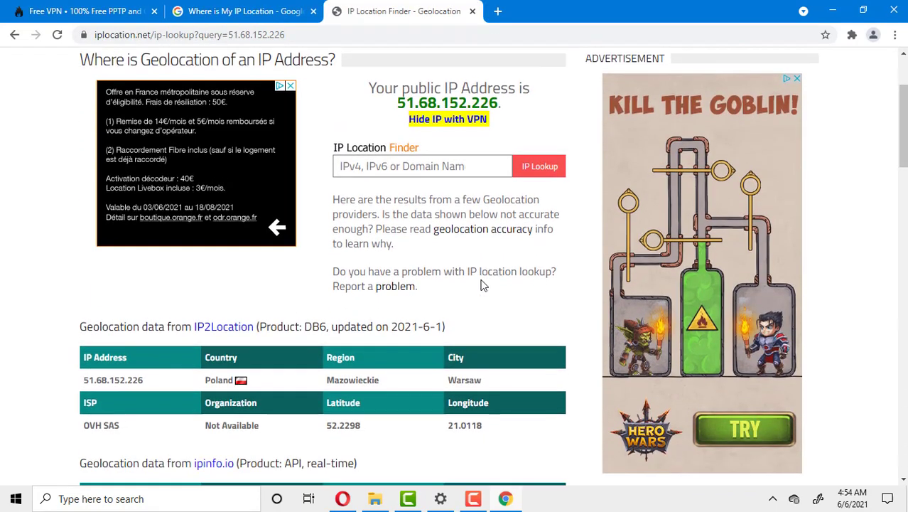
{"action": "scroll", "coordinate": [307, 315], "scroll_direction": "down", "scroll_amount": 2}
{"action": "double_click", "coordinate": [218, 304]}
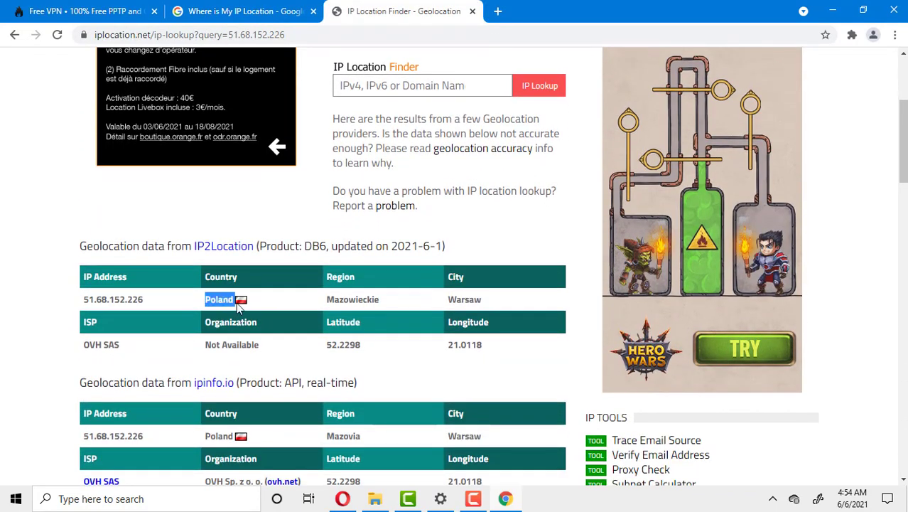
{"action": "left_click_drag", "start_coordinate": [88, 302], "coordinate": [152, 304]}
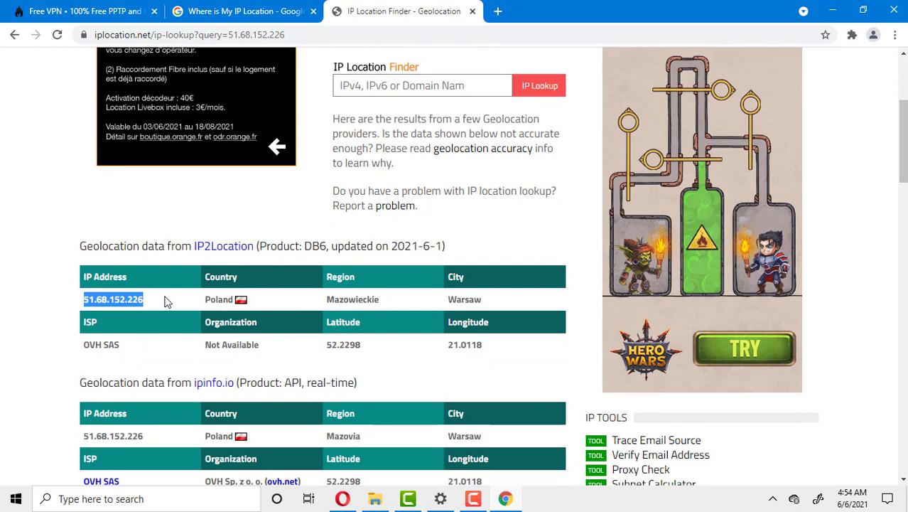
{"action": "left_click", "coordinate": [164, 302]}
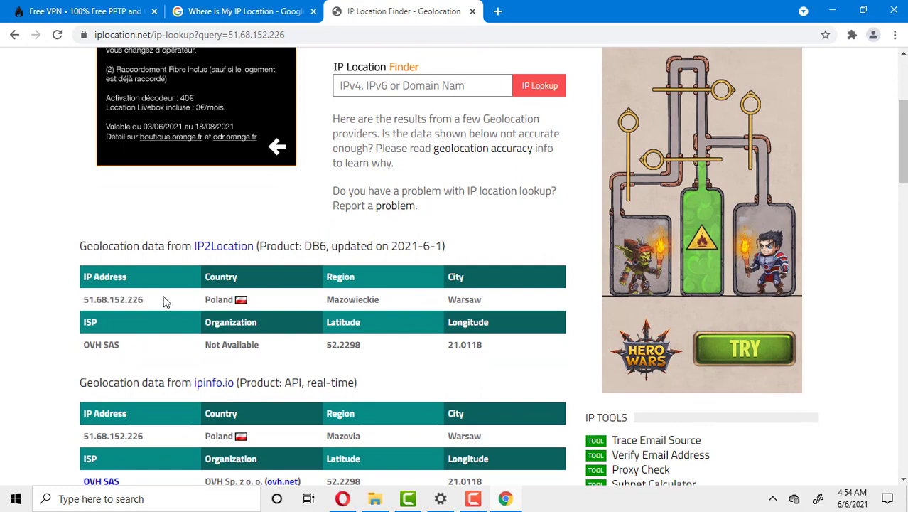
{"action": "key", "text": "ctrl+w"}
{"action": "key", "text": "ctrl+w"}
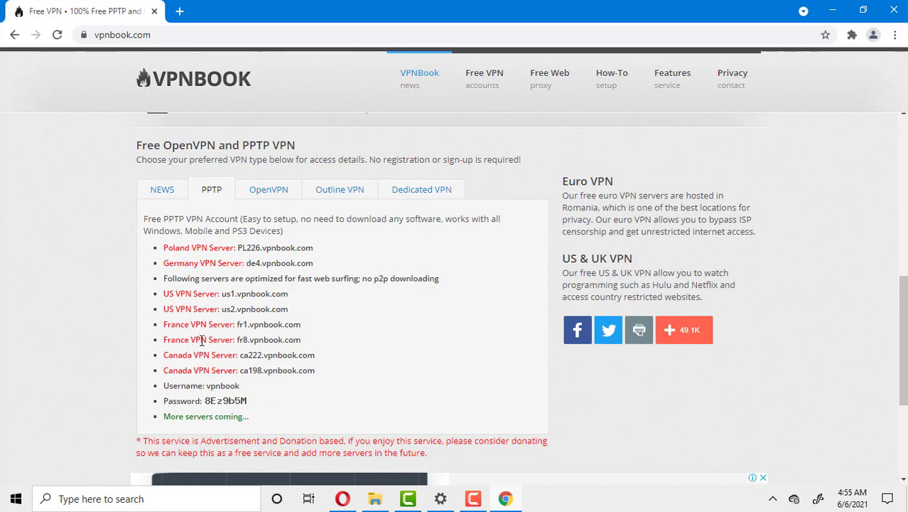
Step: Review the vpnbook.com page with its PPTP credentials
{"action": "left_click", "coordinate": [99, 34]}
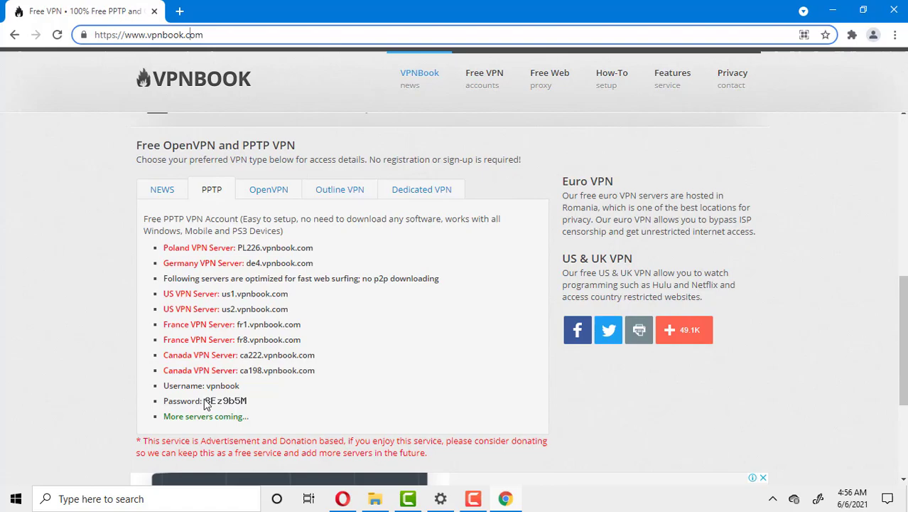
{"action": "left_click", "coordinate": [249, 403]}
Step: Open the Edit form from vpn1's advanced options on the Settings VPN page
{"action": "key", "text": "super+a"}
{"action": "left_click", "coordinate": [864, 405]}
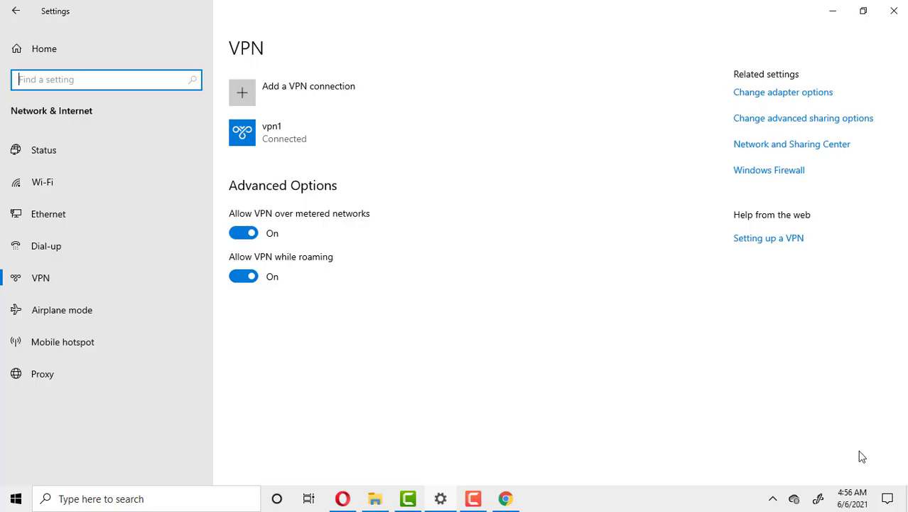
{"action": "left_click", "coordinate": [351, 139]}
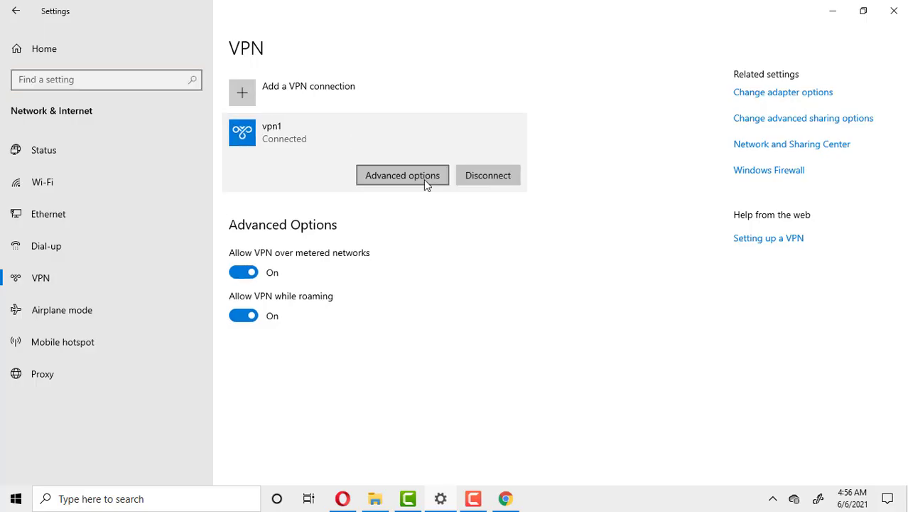
{"action": "left_click", "coordinate": [425, 181]}
{"action": "scroll", "coordinate": [478, 231], "scroll_direction": "down", "scroll_amount": 3}
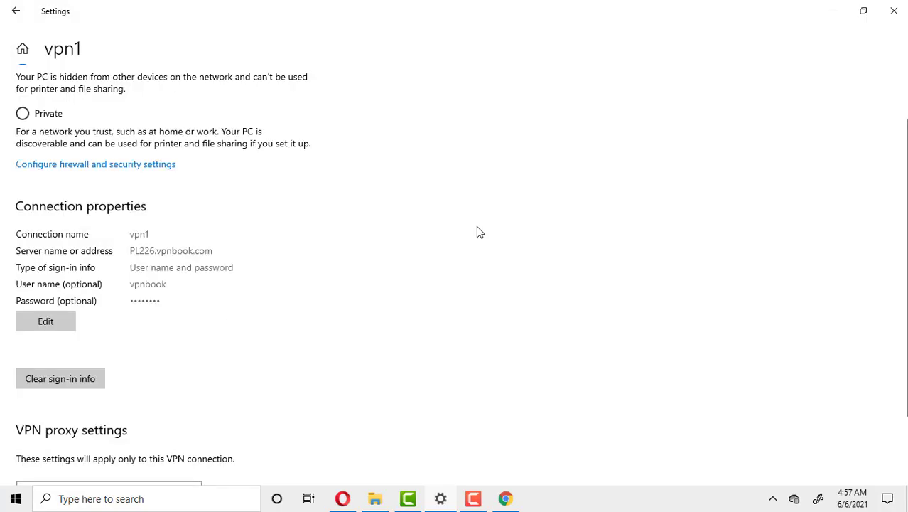
{"action": "left_click", "coordinate": [63, 319]}
Step: Re-enter the vpn1 password, checking it against the VPNBook page
{"action": "scroll", "coordinate": [461, 238], "scroll_direction": "down", "scroll_amount": 3}
{"action": "left_click", "coordinate": [327, 351]}
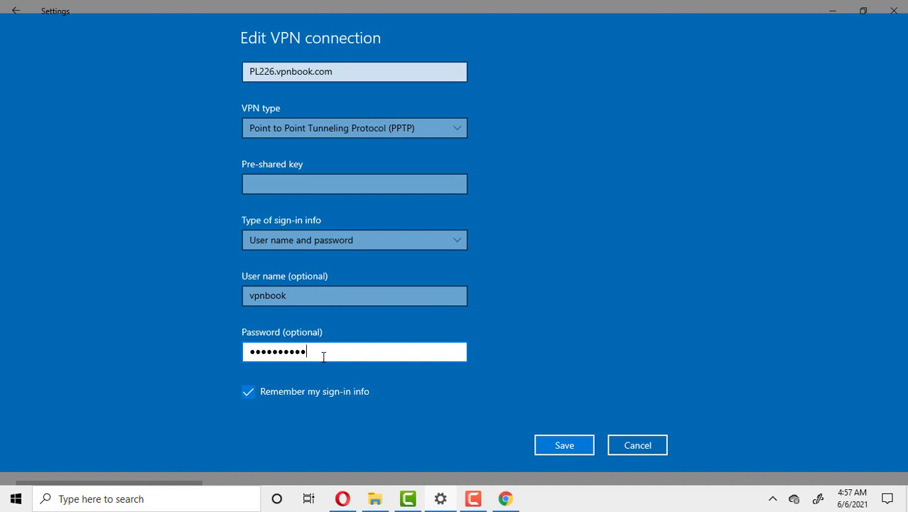
{"action": "left_click", "coordinate": [506, 499]}
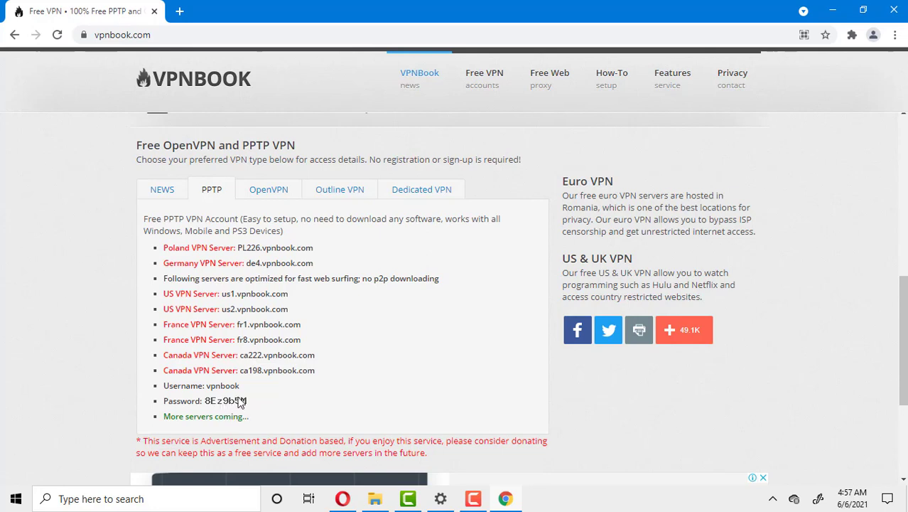
{"action": "left_click", "coordinate": [441, 498]}
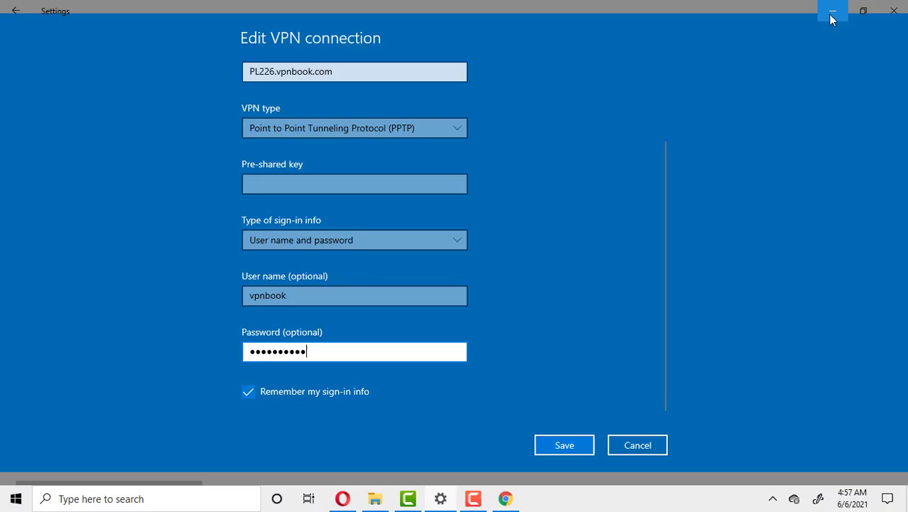
{"action": "left_click", "coordinate": [833, 15]}
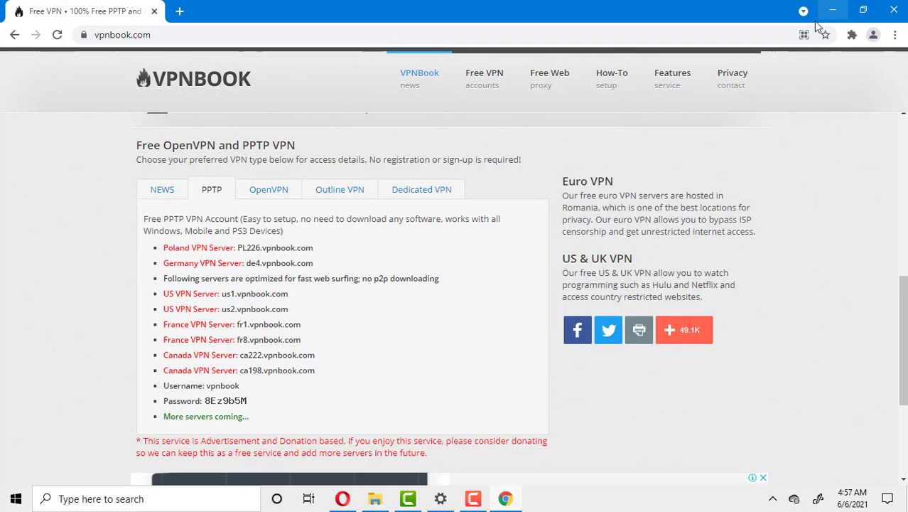
{"action": "left_click", "coordinate": [440, 499]}
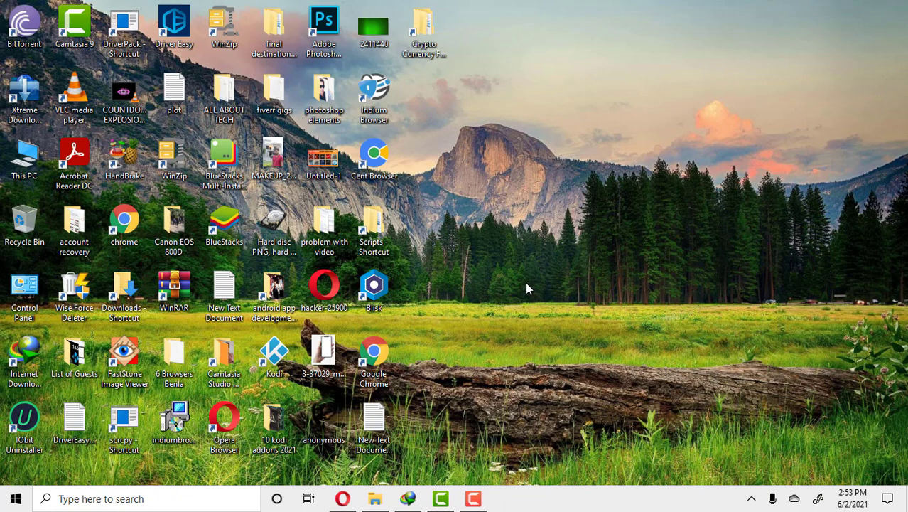
Step: Open Internet Options from Control Panel, viewed as Small icons
{"action": "double_click", "coordinate": [25, 290]}
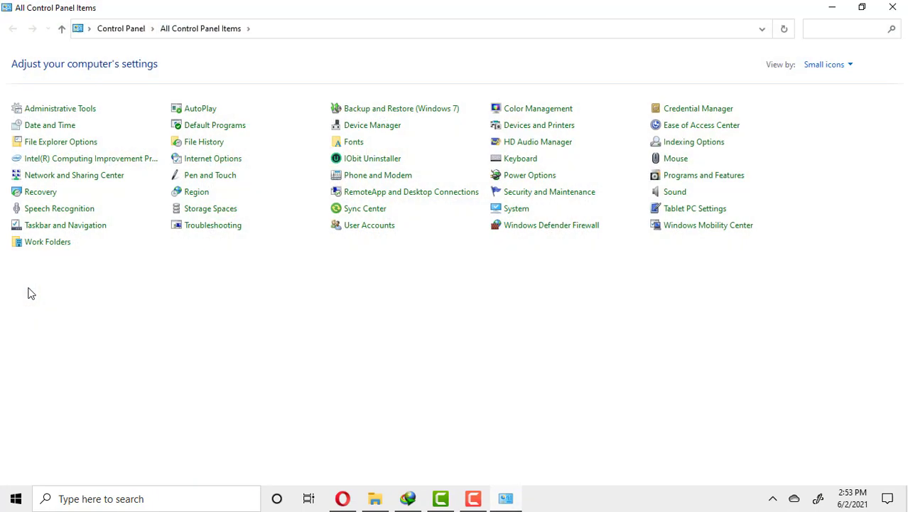
{"action": "left_click", "coordinate": [838, 67]}
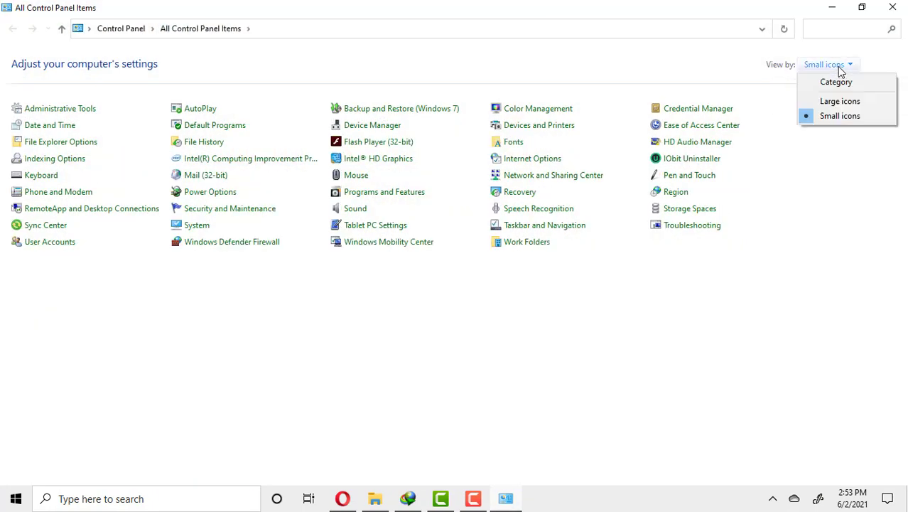
{"action": "left_click", "coordinate": [843, 118]}
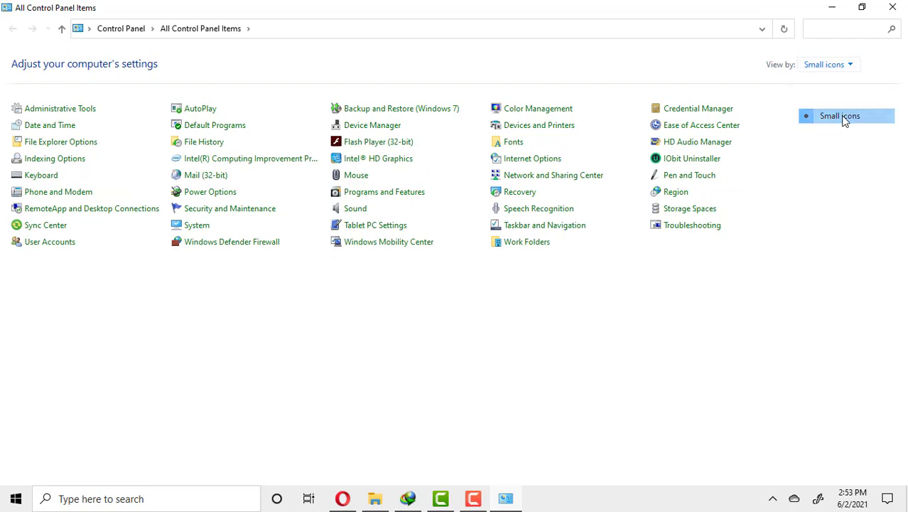
{"action": "left_click", "coordinate": [535, 162]}
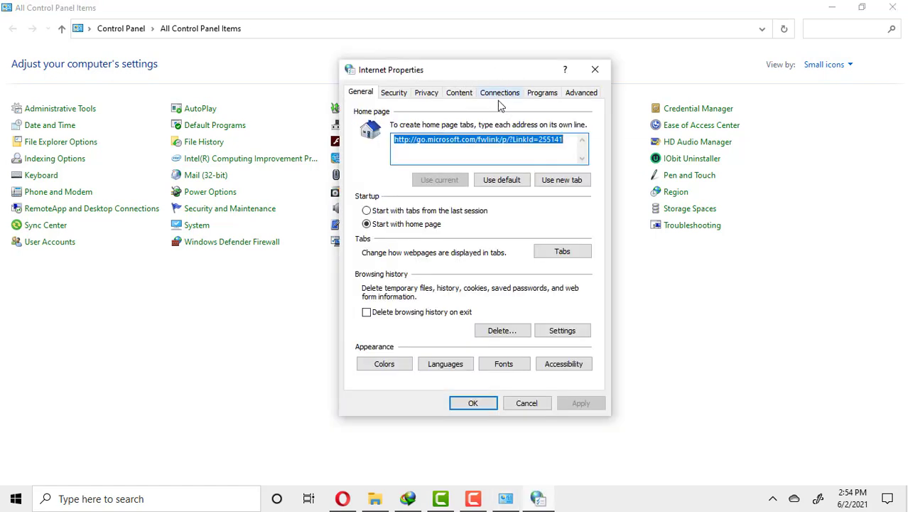
Step: Start a new VPN connection from the Connections tab of Internet Properties
{"action": "left_click", "coordinate": [502, 94]}
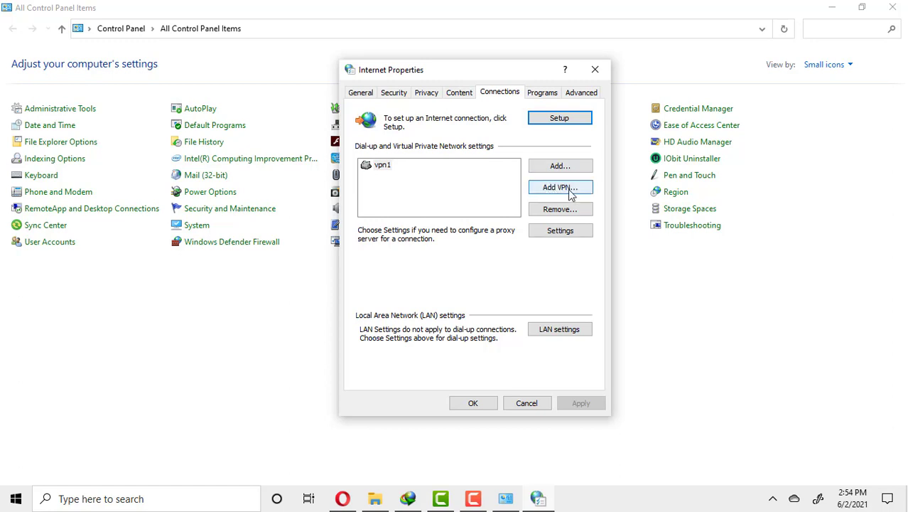
{"action": "left_click", "coordinate": [570, 190]}
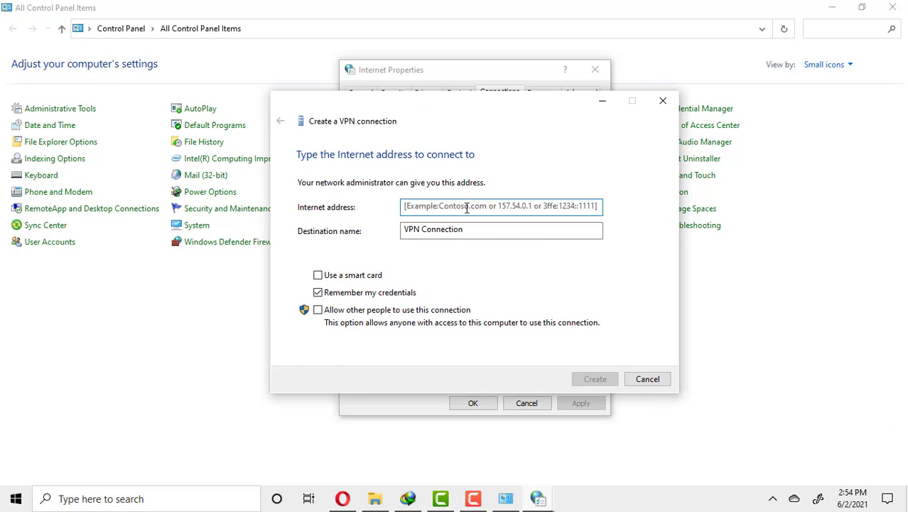
Step: Copy PL226.vpnbook.com from the VPNBook page and paste it as the Internet address
{"action": "left_click", "coordinate": [466, 206]}
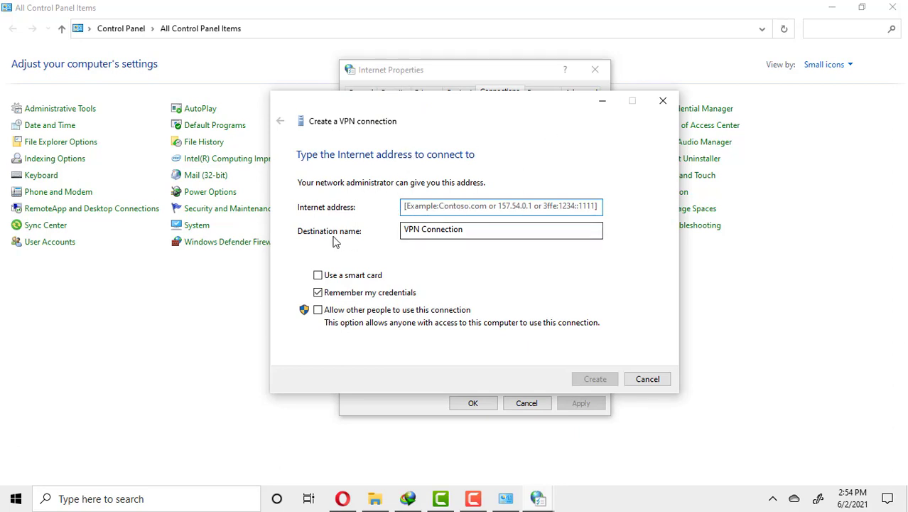
{"action": "left_click", "coordinate": [343, 497]}
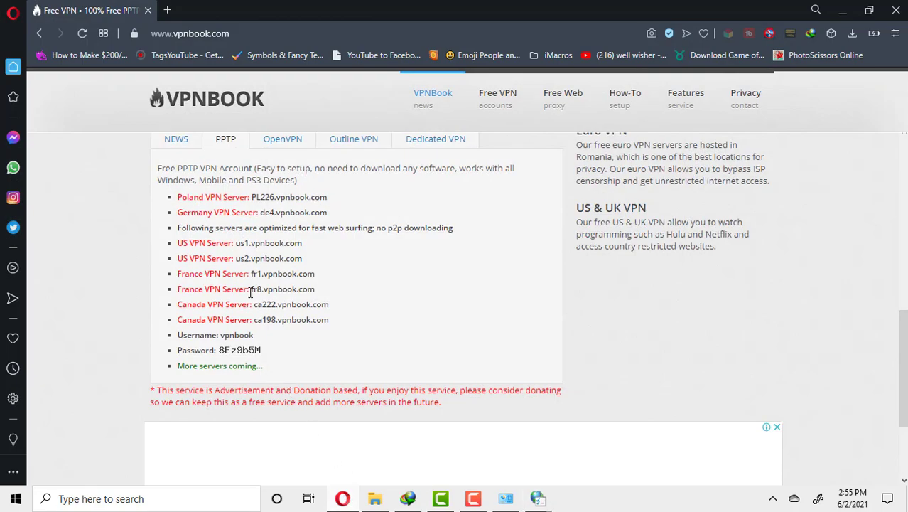
{"action": "left_click_drag", "start_coordinate": [252, 197], "coordinate": [327, 198]}
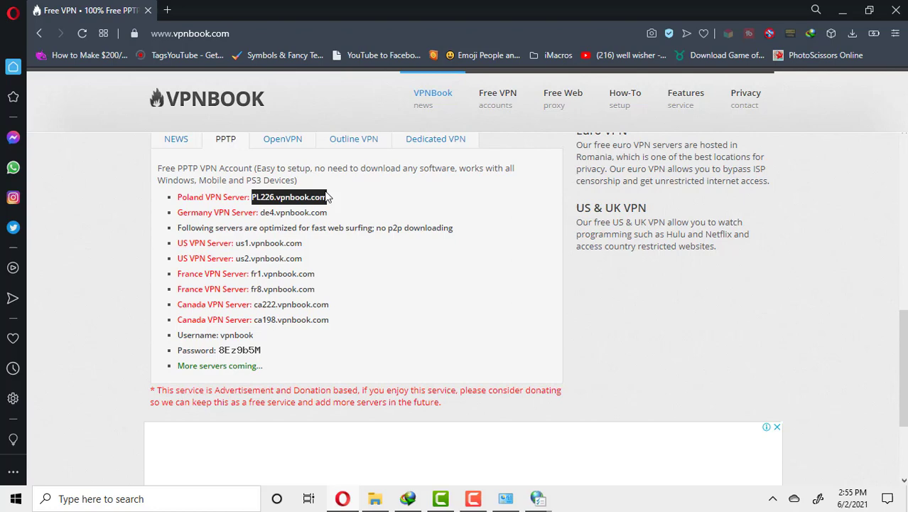
{"action": "left_click", "coordinate": [322, 172]}
{"action": "left_click", "coordinate": [842, 10]}
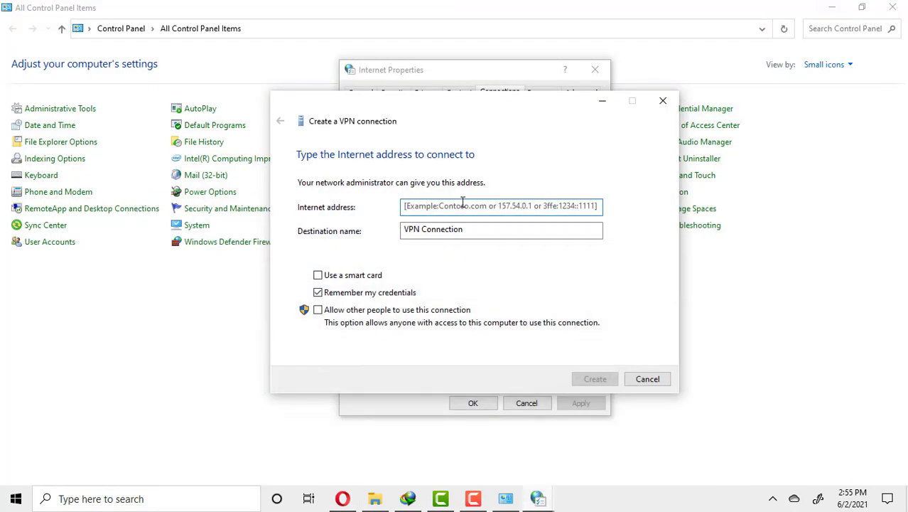
{"action": "right_click", "coordinate": [415, 205]}
{"action": "left_click", "coordinate": [299, 262]}
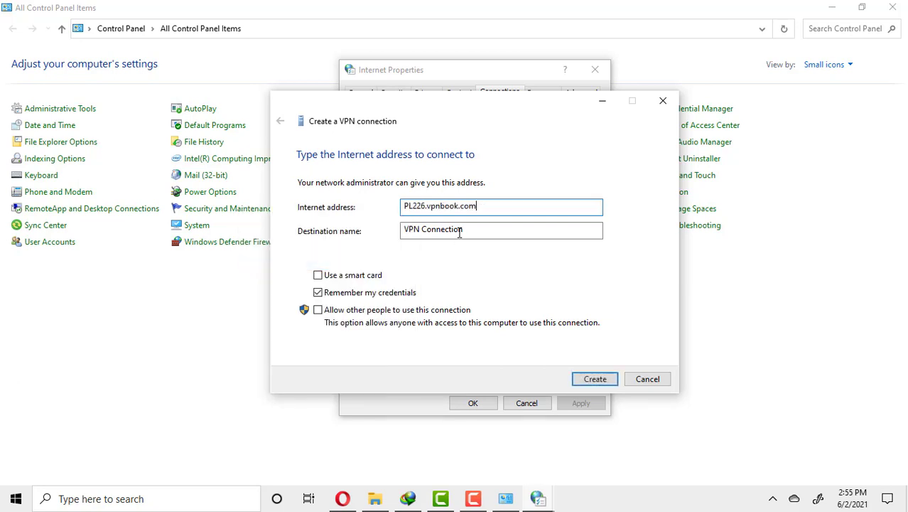
Step: Name the connection VPN 2, allow other people to use it, and create it
{"action": "left_click", "coordinate": [479, 230]}
{"action": "type", "text": "VPN 2"}
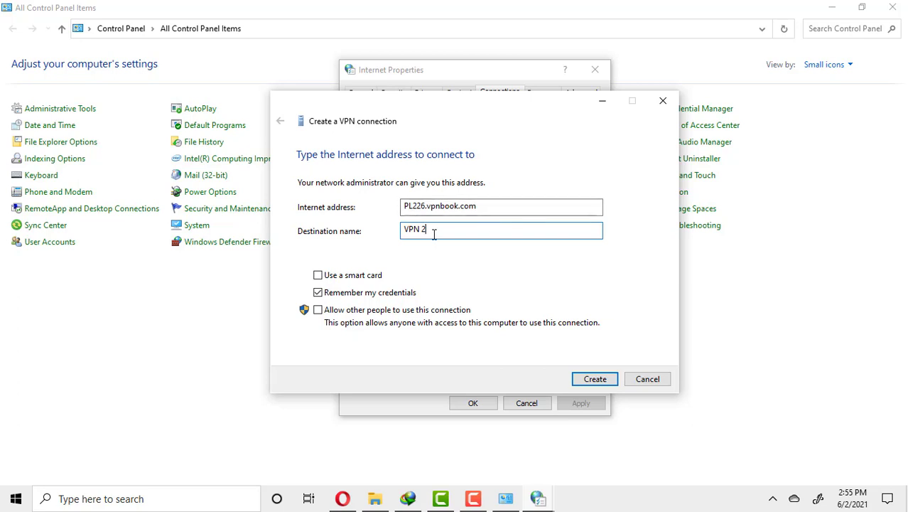
{"action": "left_click", "coordinate": [317, 310]}
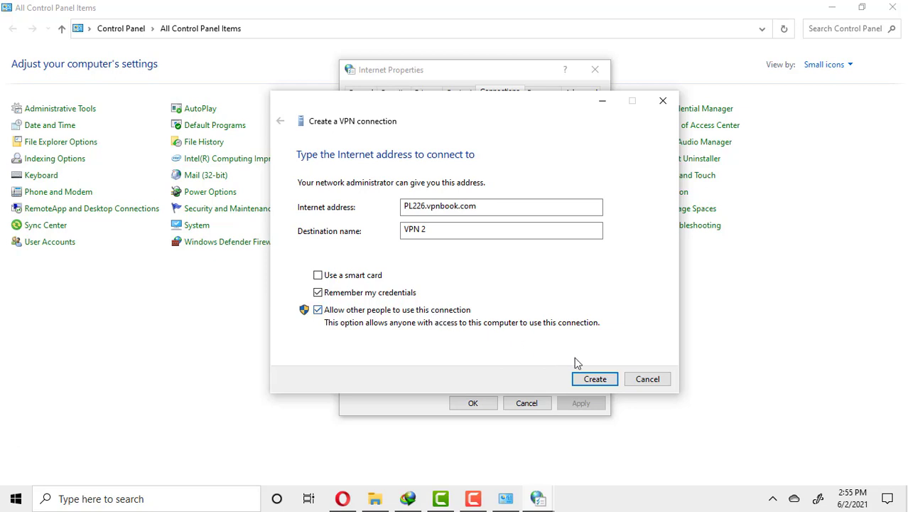
{"action": "left_click", "coordinate": [600, 384]}
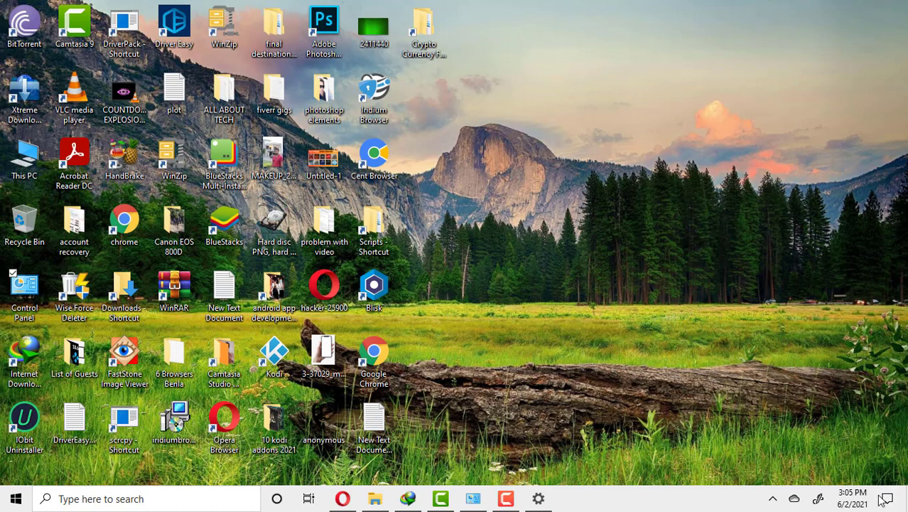
Step: Connect to VPN 2 from the Action Center network list
{"action": "left_click", "coordinate": [890, 499]}
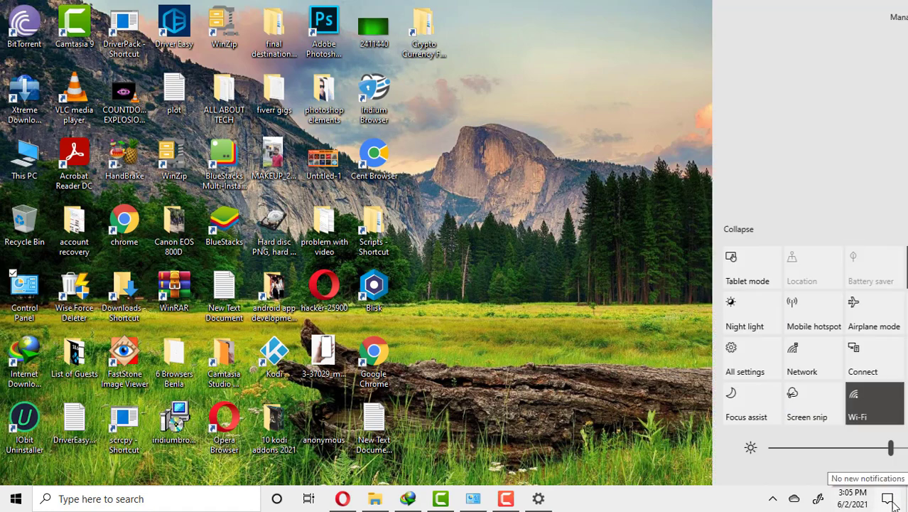
{"action": "left_click", "coordinate": [744, 361]}
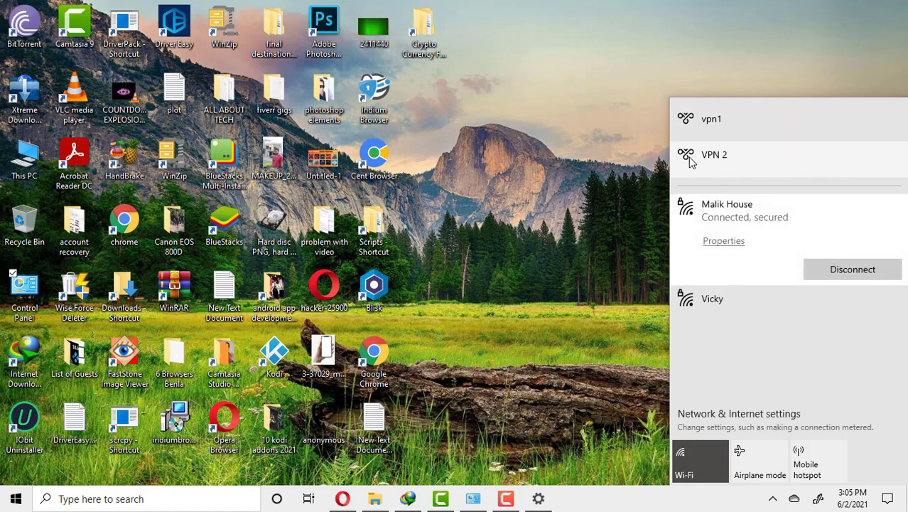
{"action": "left_click", "coordinate": [777, 168]}
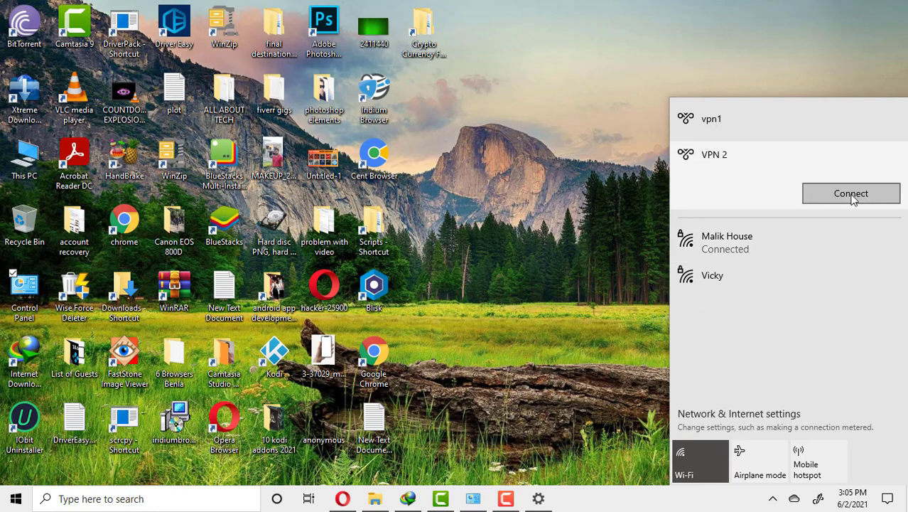
{"action": "left_click", "coordinate": [876, 196]}
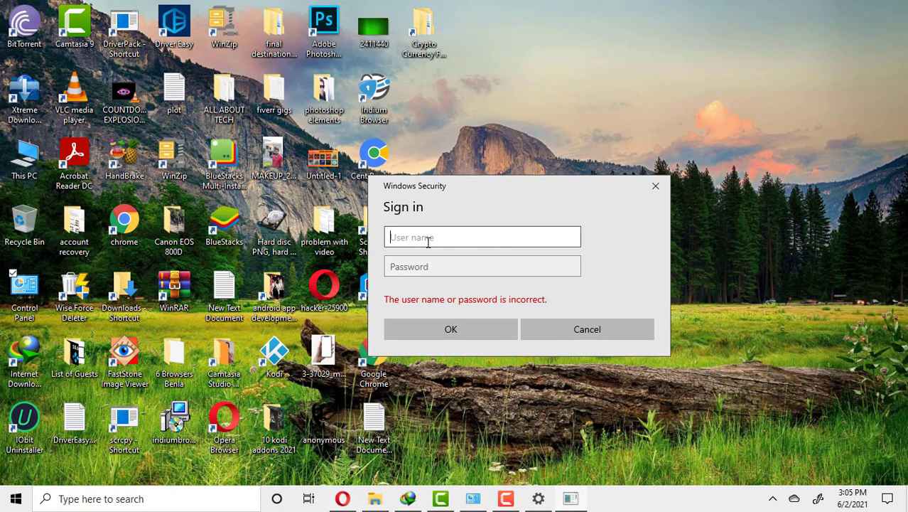
Step: Enter the VPNBook user name and arrange the browser beside the prompt to read the password
{"action": "type", "text": "vpn"}
{"action": "type", "text": "book"}
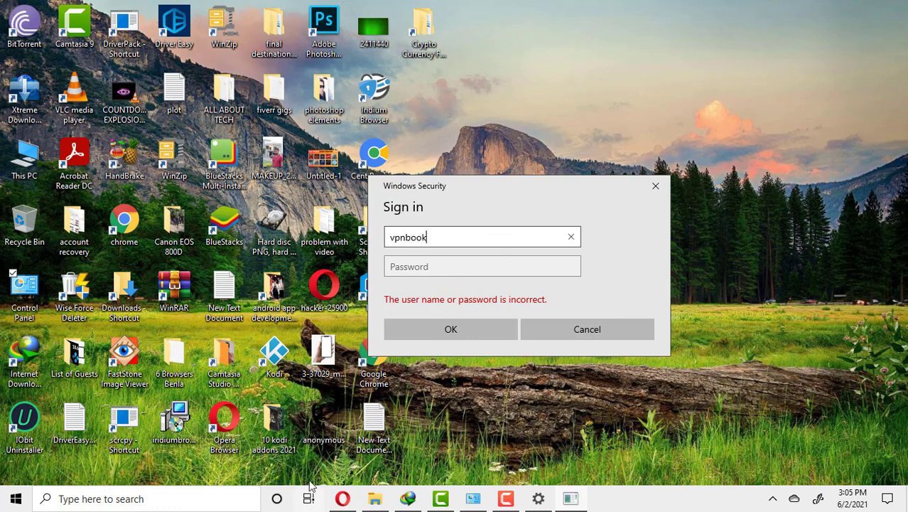
{"action": "left_click", "coordinate": [342, 498]}
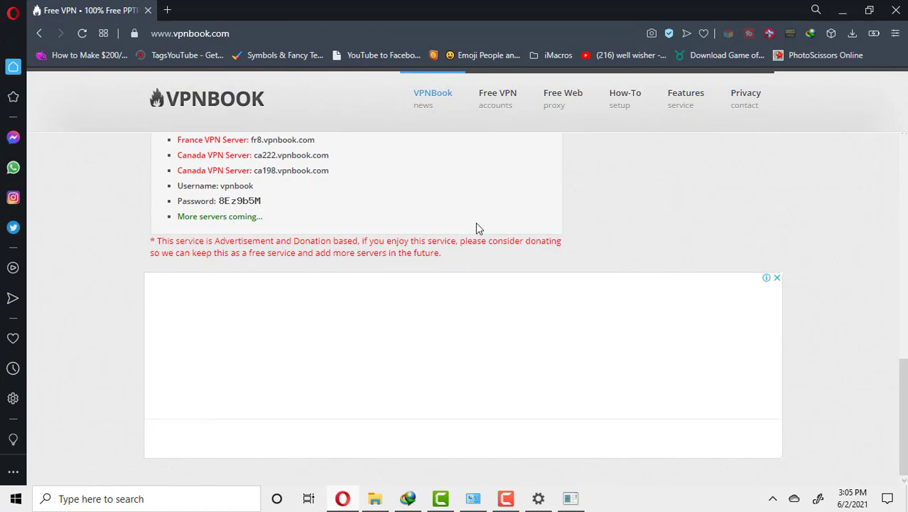
{"action": "scroll", "coordinate": [476, 226], "scroll_direction": "up", "scroll_amount": 5}
{"action": "left_click", "coordinate": [869, 10]}
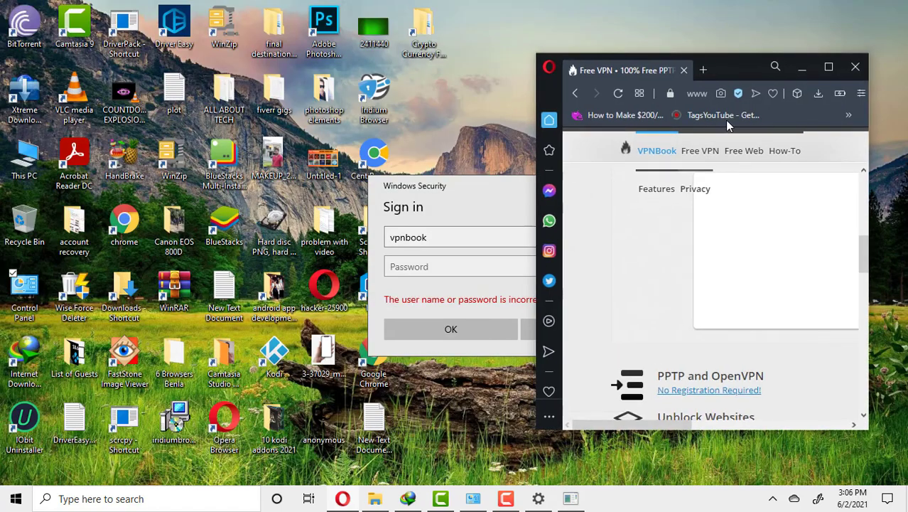
{"action": "left_click_drag", "start_coordinate": [725, 71], "coordinate": [213, 55]}
{"action": "scroll", "coordinate": [285, 274], "scroll_direction": "down", "scroll_amount": 5}
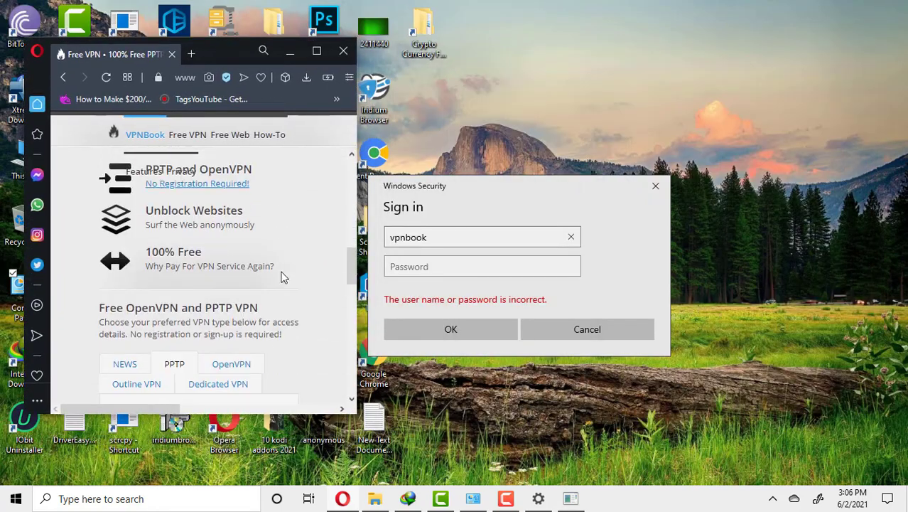
{"action": "scroll", "coordinate": [281, 273], "scroll_direction": "down", "scroll_amount": 5}
{"action": "scroll", "coordinate": [239, 331], "scroll_direction": "down", "scroll_amount": 5}
{"action": "scroll", "coordinate": [240, 331], "scroll_direction": "down", "scroll_amount": 1}
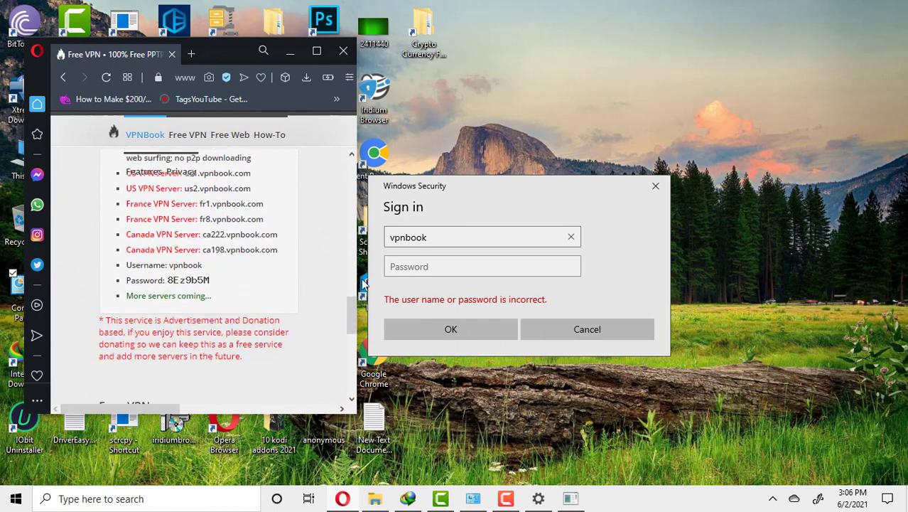
{"action": "left_click_drag", "start_coordinate": [488, 186], "coordinate": [521, 186]}
Step: Type the VPNBook password and submit the VPN 2 sign-in
{"action": "left_click", "coordinate": [467, 265]}
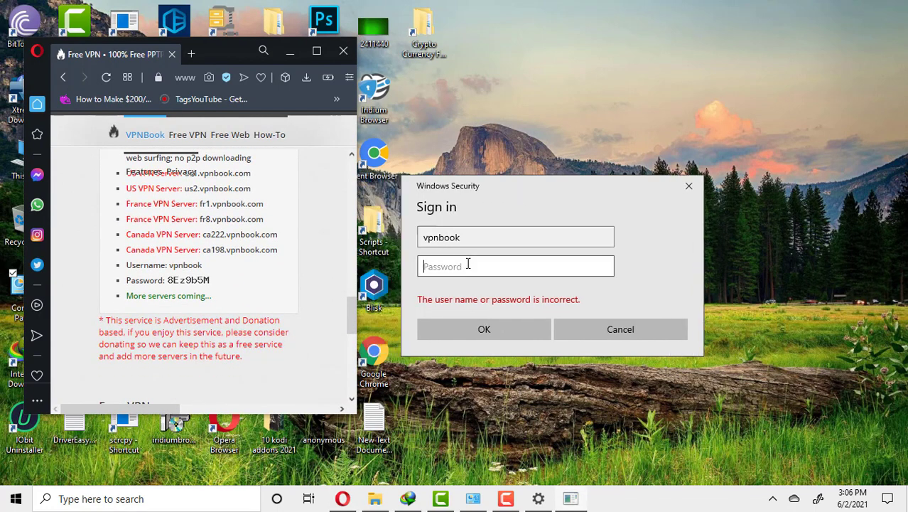
{"action": "type", "text": "8"}
{"action": "key", "text": "Caps_Lock"}
{"action": "key", "text": "Caps_Lock"}
{"action": "type", "text": "b5"}
{"action": "key", "text": "Caps_Lock"}
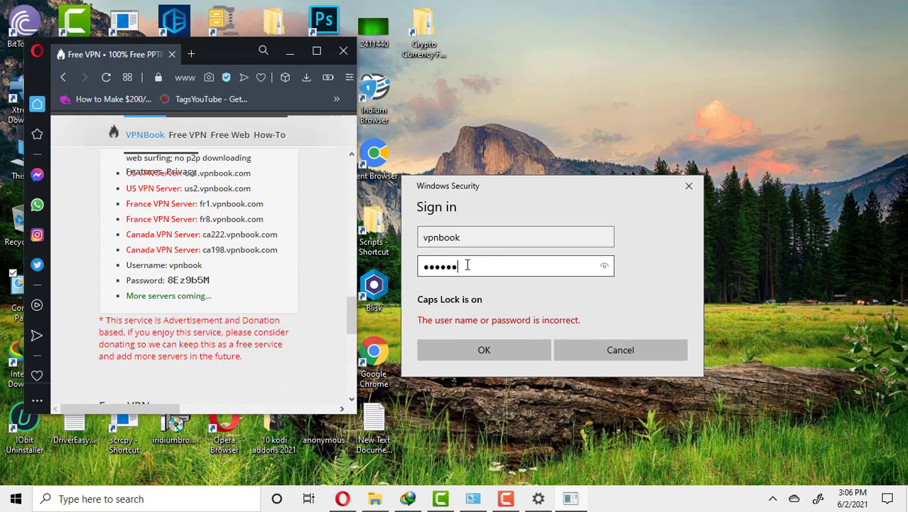
{"action": "type", "text": "M"}
{"action": "left_click", "coordinate": [495, 355]}
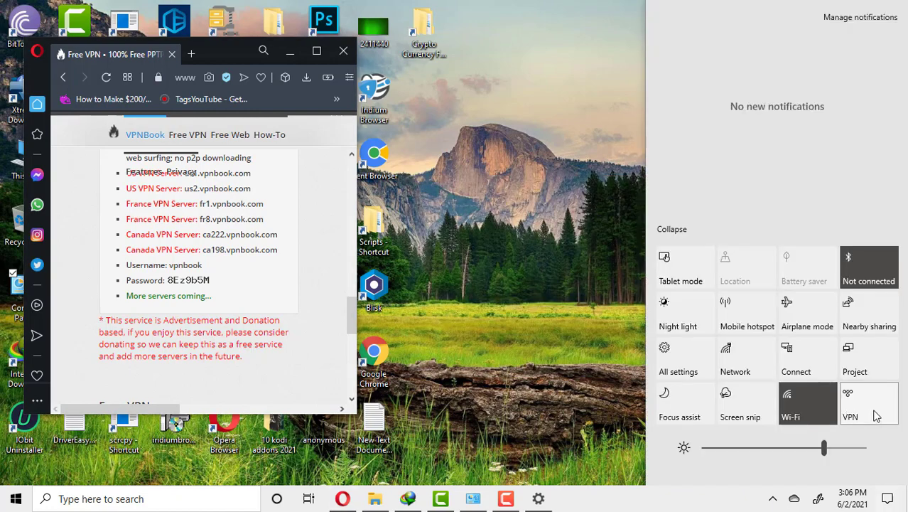
Step: Confirm VPN 2 shows as Connected in the network flyout, then minimize the browser
{"action": "left_click", "coordinate": [744, 366]}
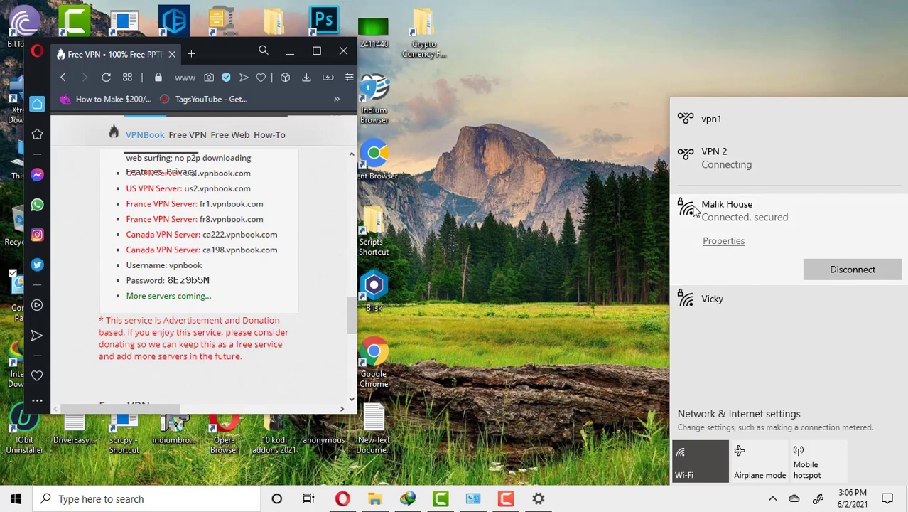
{"action": "left_click", "coordinate": [540, 499]}
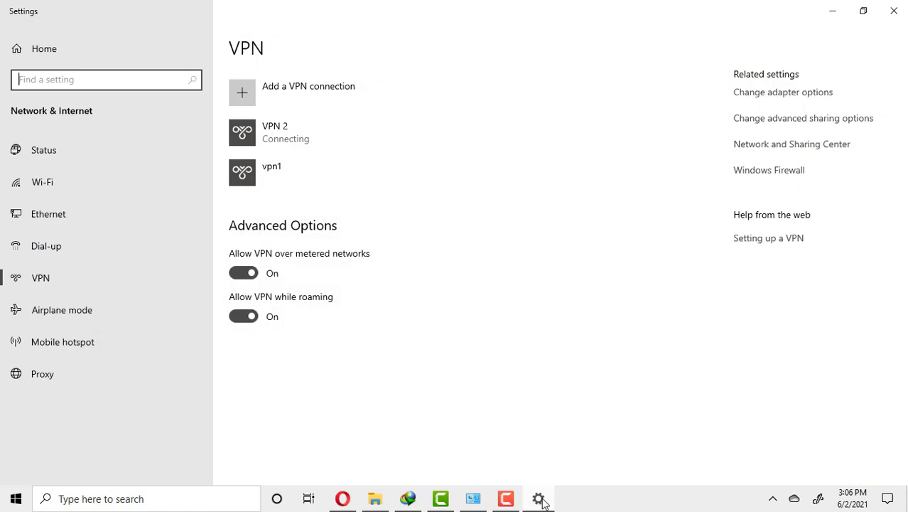
{"action": "left_click", "coordinate": [539, 499]}
{"action": "left_click", "coordinate": [887, 498]}
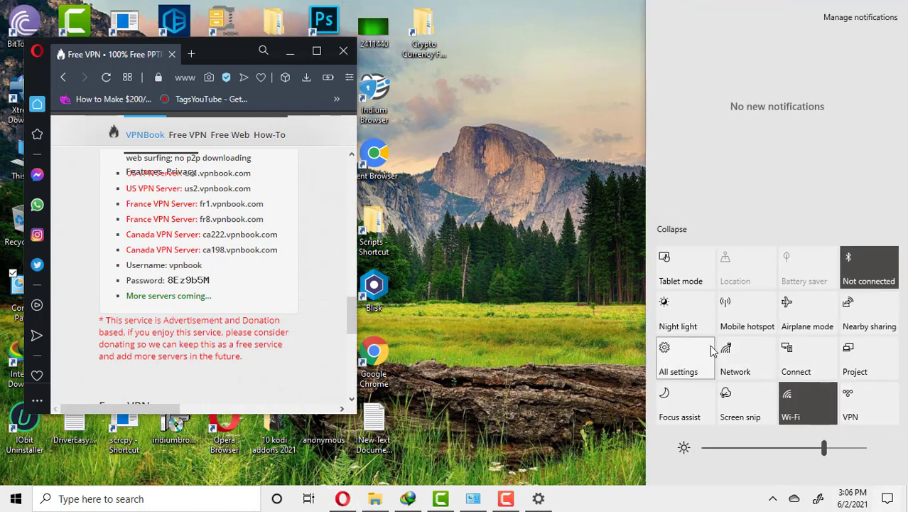
{"action": "left_click", "coordinate": [763, 359]}
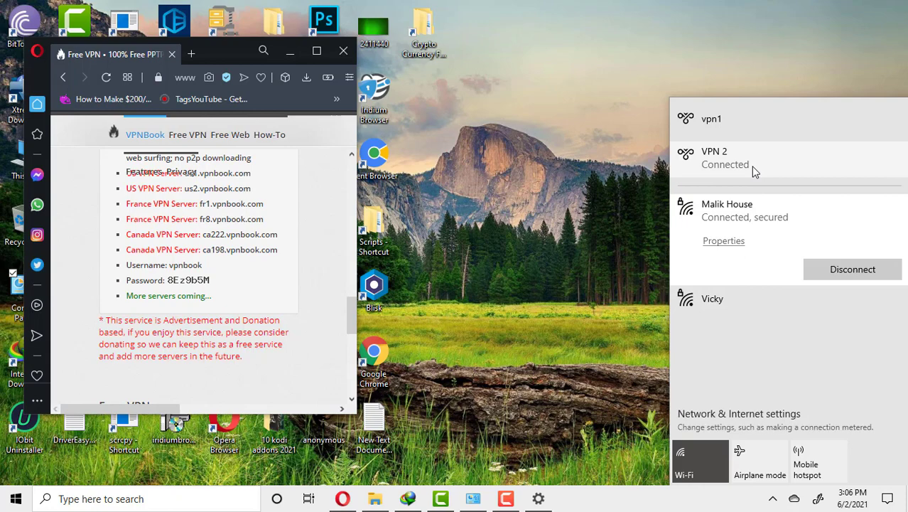
{"action": "left_click", "coordinate": [290, 50]}
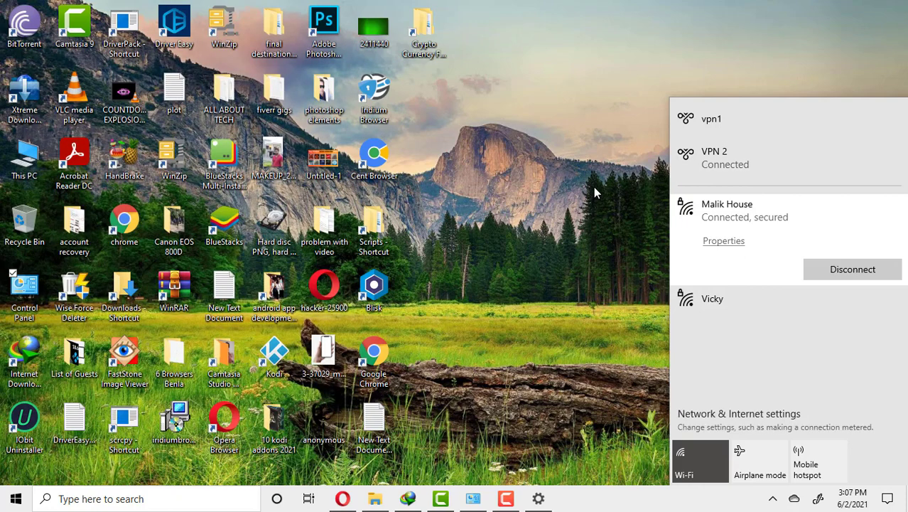